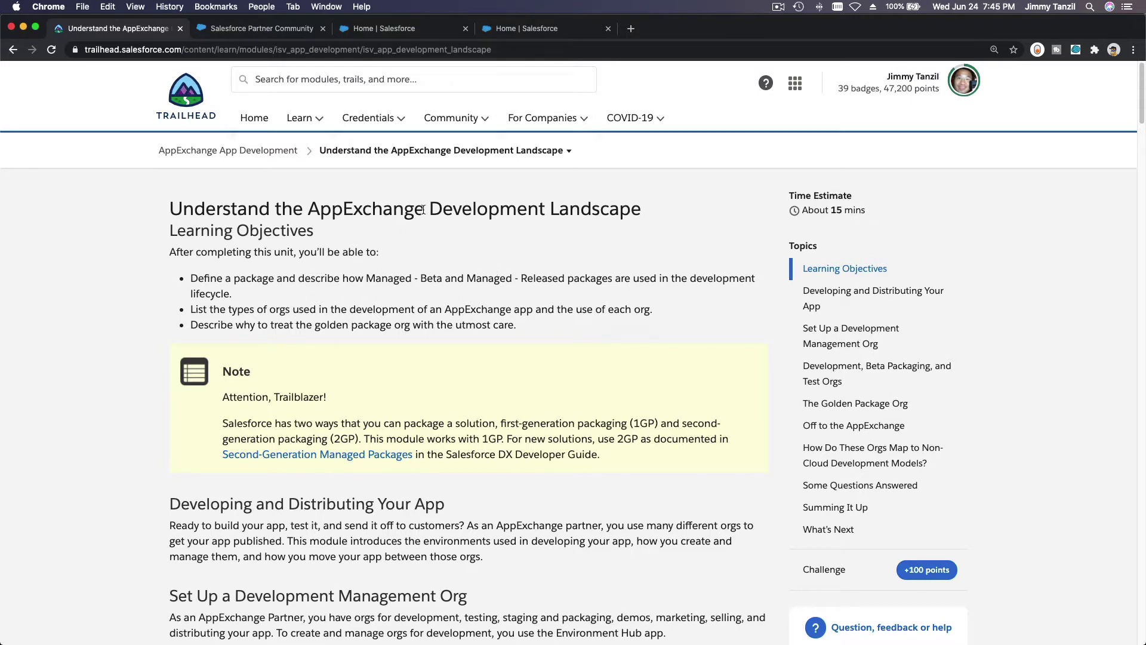
Visit the Partner Community join page and Sales home, then return to the Trailhead lesson.
{"action": "left_click_drag", "start_coordinate": [424, 208], "coordinate": [304, 208]}
{"action": "left_click", "coordinate": [435, 242]}
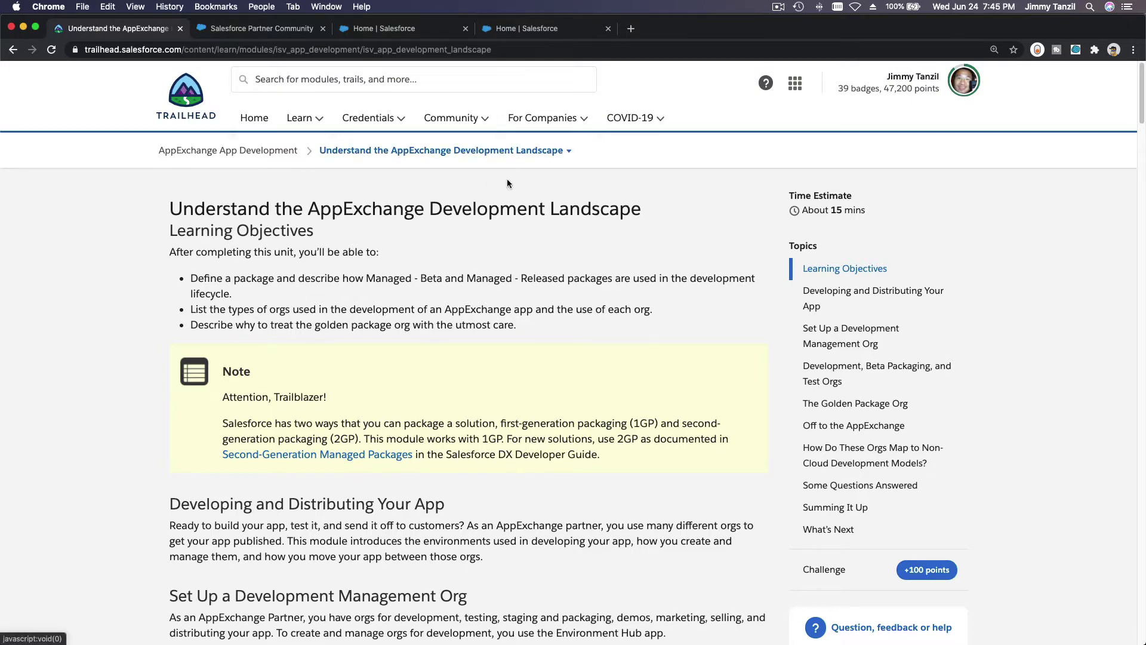
{"action": "left_click", "coordinate": [270, 28]}
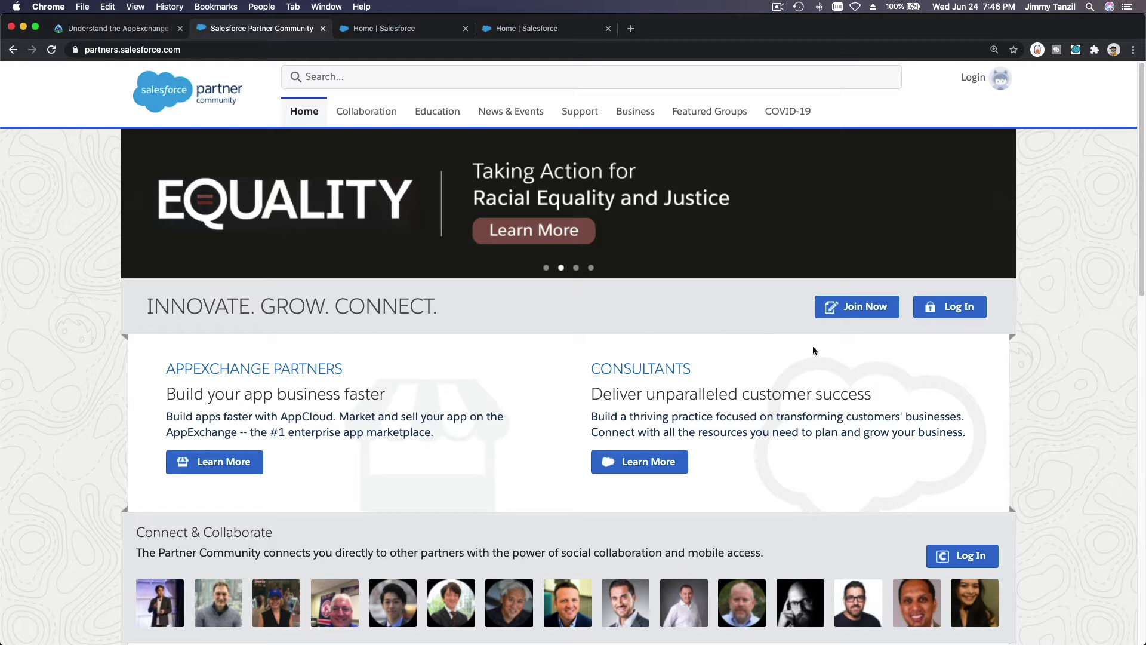
{"action": "left_click", "coordinate": [846, 313]}
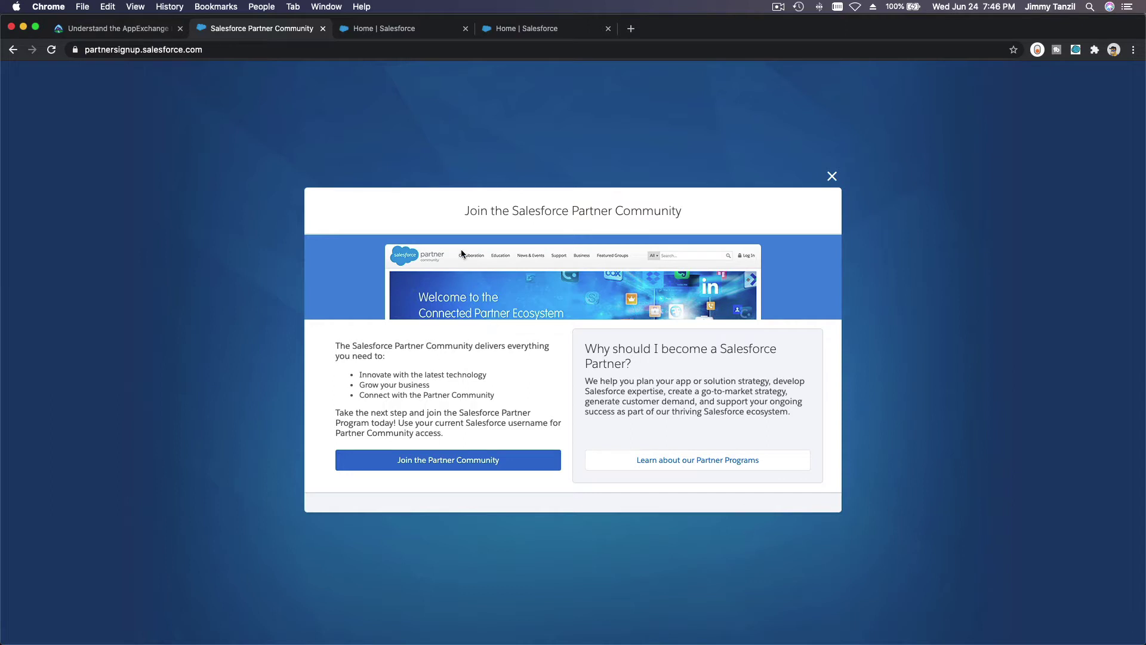
{"action": "left_click", "coordinate": [385, 31]}
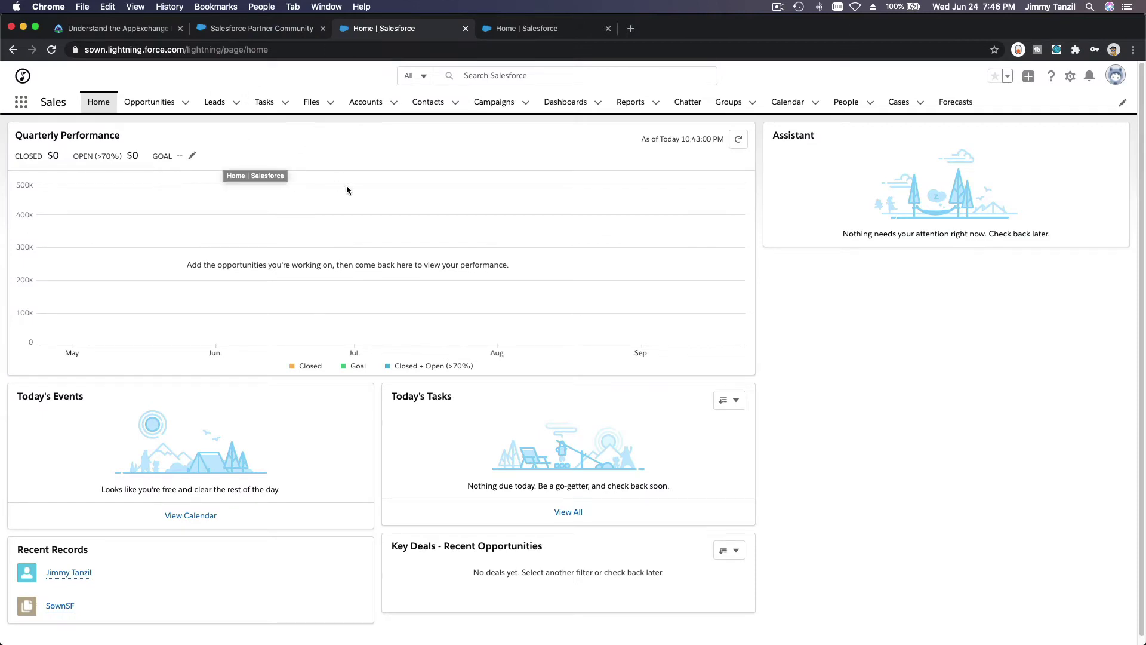
{"action": "left_click", "coordinate": [133, 32]}
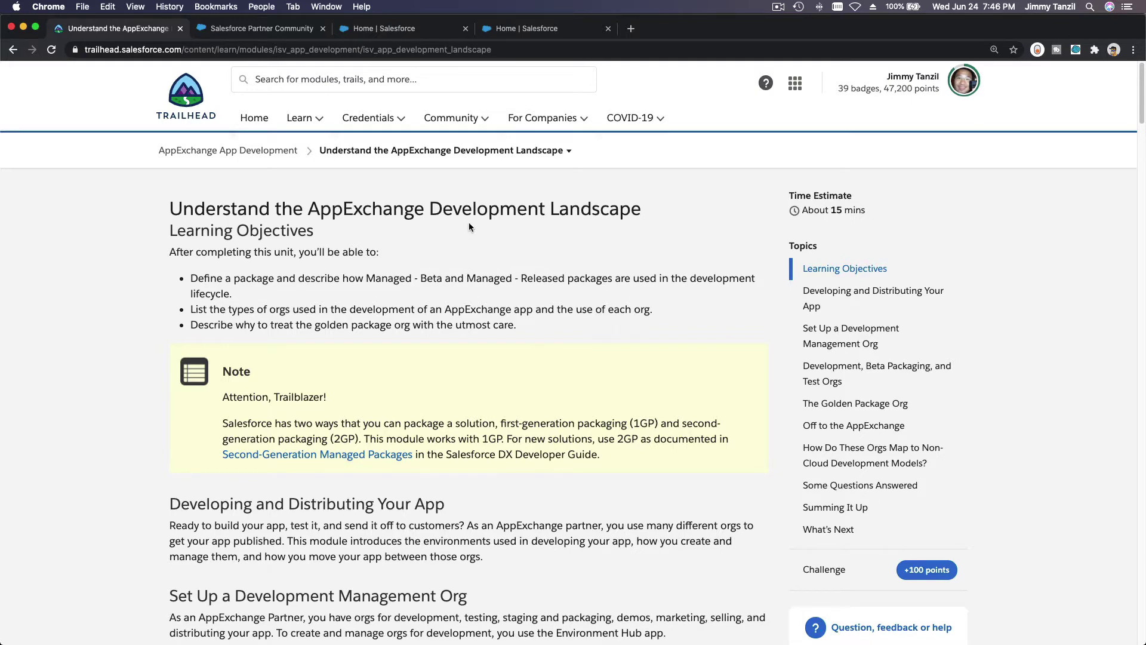
Highlight the Set Up a Development Management Org heading and bring the org diagram into view.
{"action": "scroll", "coordinate": [469, 227], "scroll_direction": "down", "scroll_amount": 5}
{"action": "scroll", "coordinate": [468, 226], "scroll_direction": "down", "scroll_amount": 8}
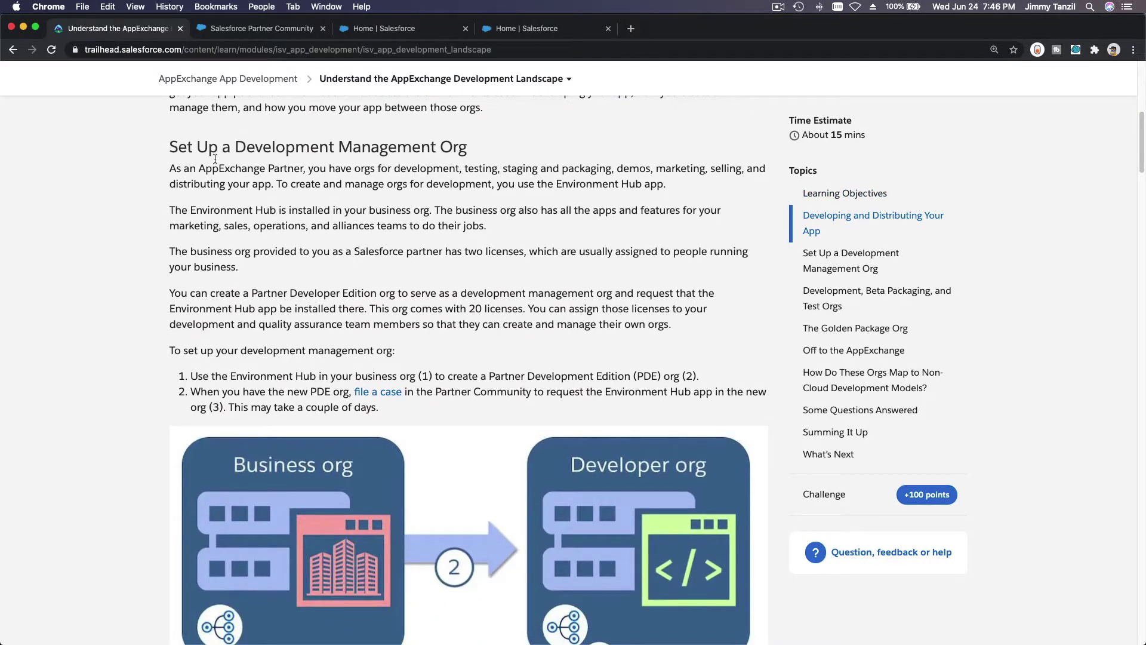
{"action": "triple_click", "coordinate": [174, 147]}
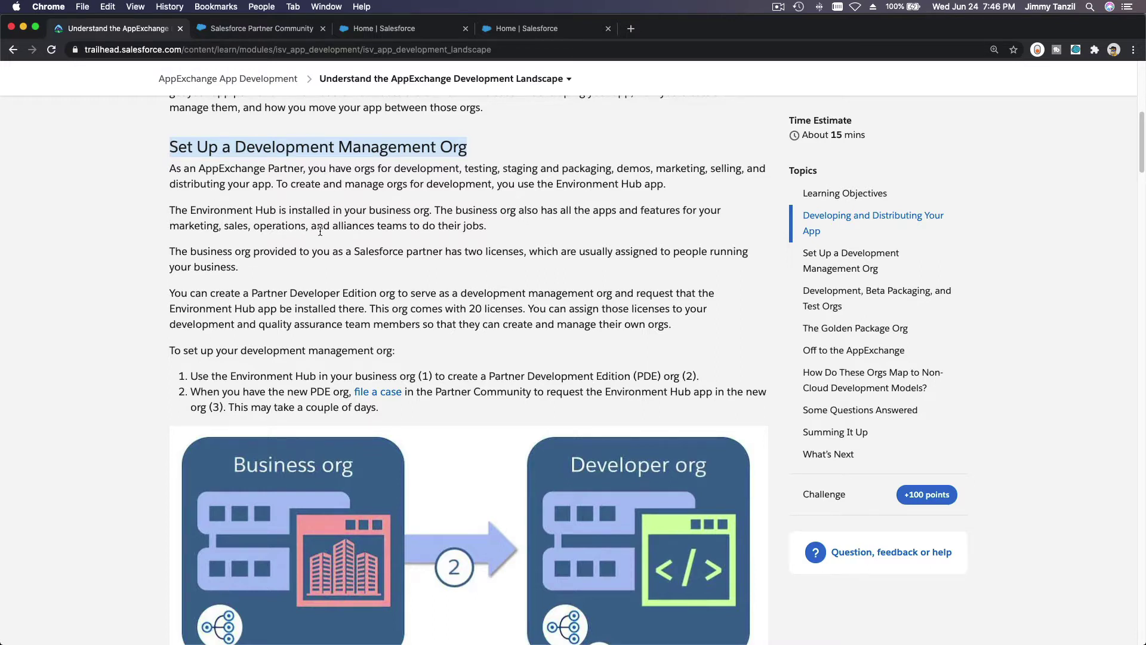
{"action": "scroll", "coordinate": [392, 226], "scroll_direction": "down", "scroll_amount": 3}
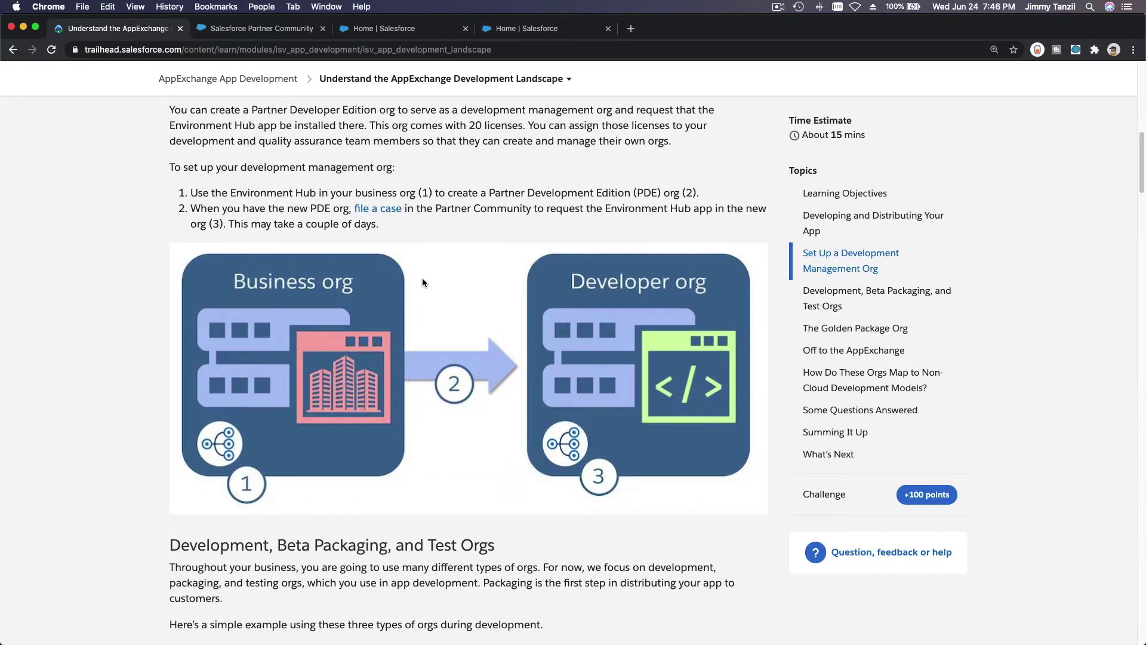
{"action": "scroll", "coordinate": [421, 277], "scroll_direction": "up", "scroll_amount": 4}
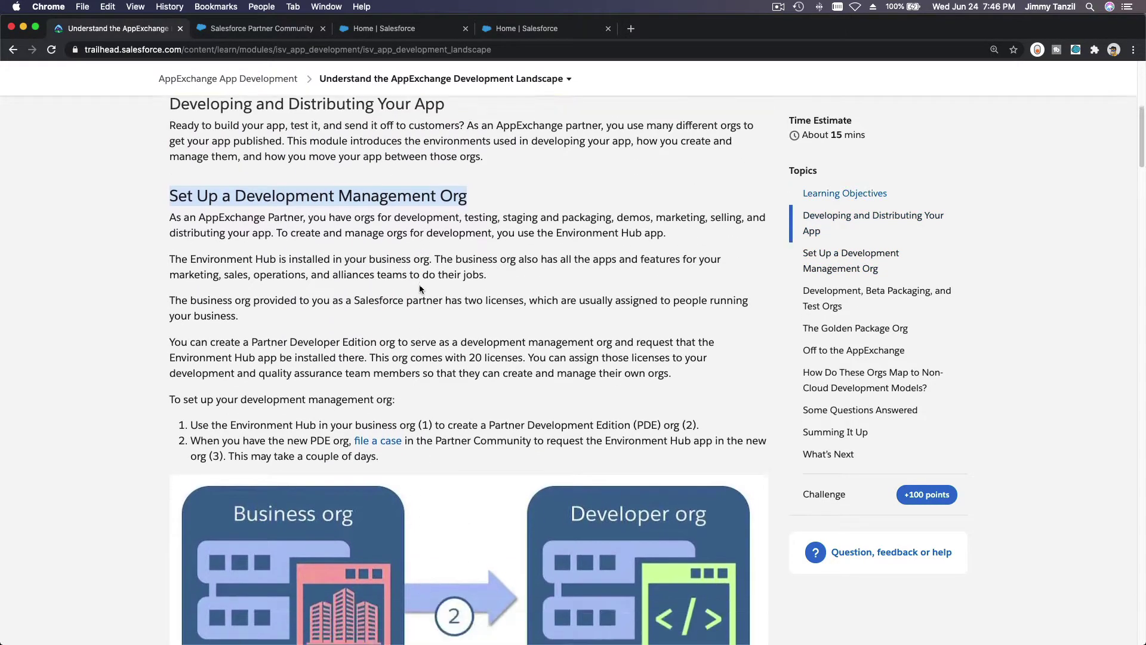
{"action": "scroll", "coordinate": [419, 289], "scroll_direction": "down", "scroll_amount": 8}
{"action": "scroll", "coordinate": [419, 289], "scroll_direction": "up", "scroll_amount": 4}
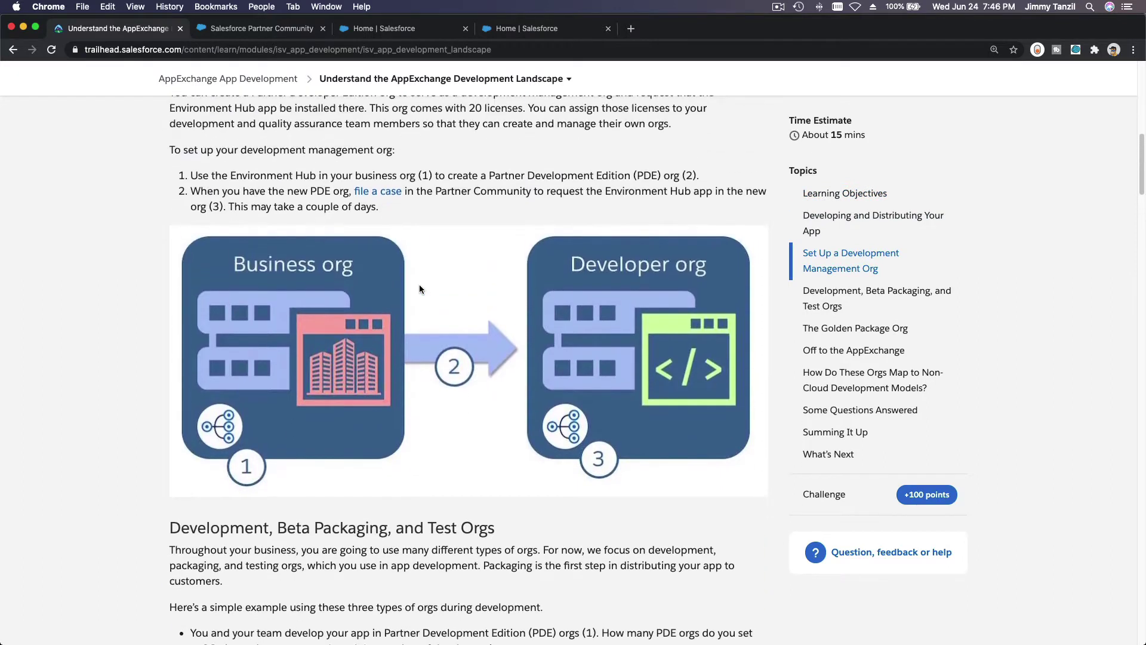
{"action": "scroll", "coordinate": [419, 289], "scroll_direction": "up", "scroll_amount": 1}
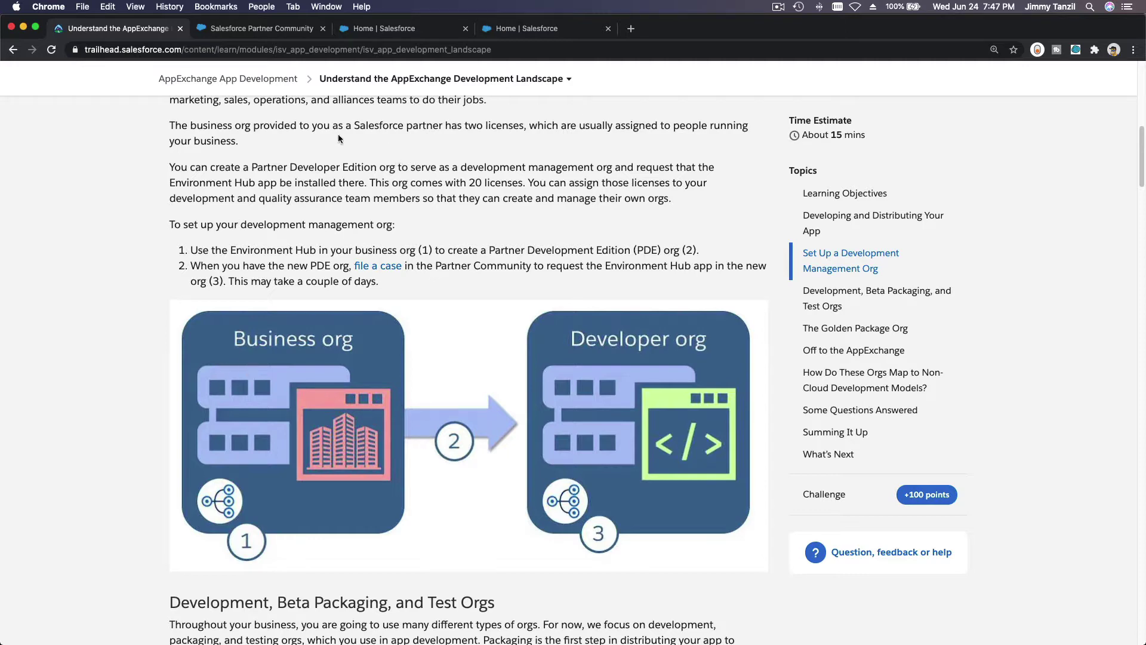
Pass the Partner Community and Trailhead tabs to reach Salesforce Sales home and open the App Launcher.
{"action": "left_click", "coordinate": [288, 35]}
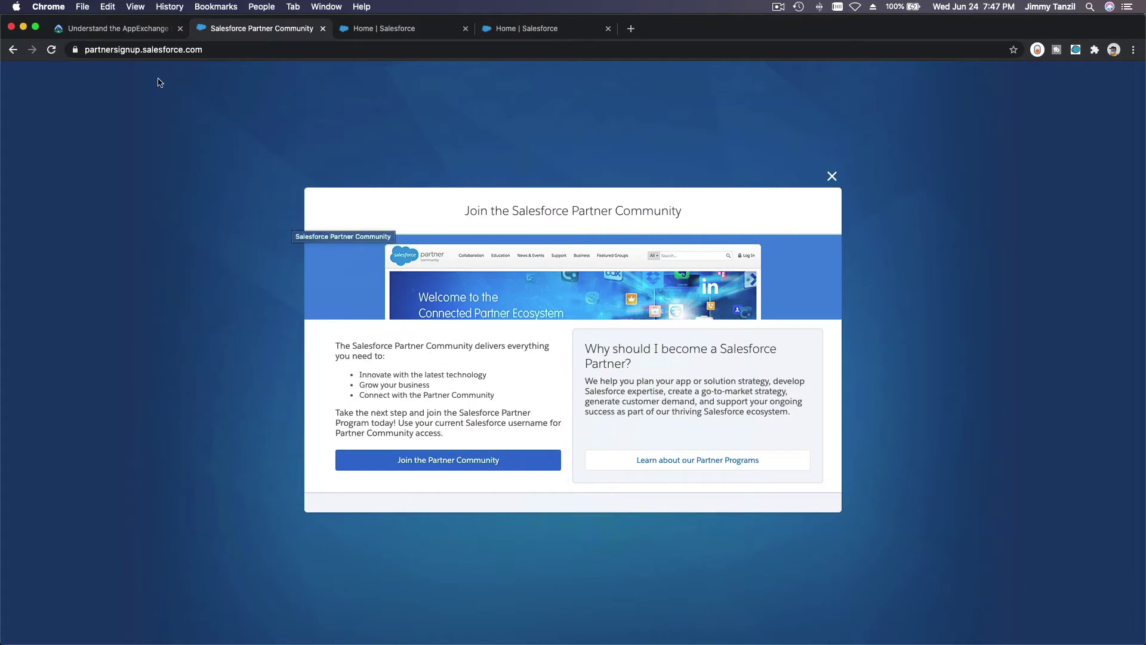
{"action": "left_click", "coordinate": [147, 36]}
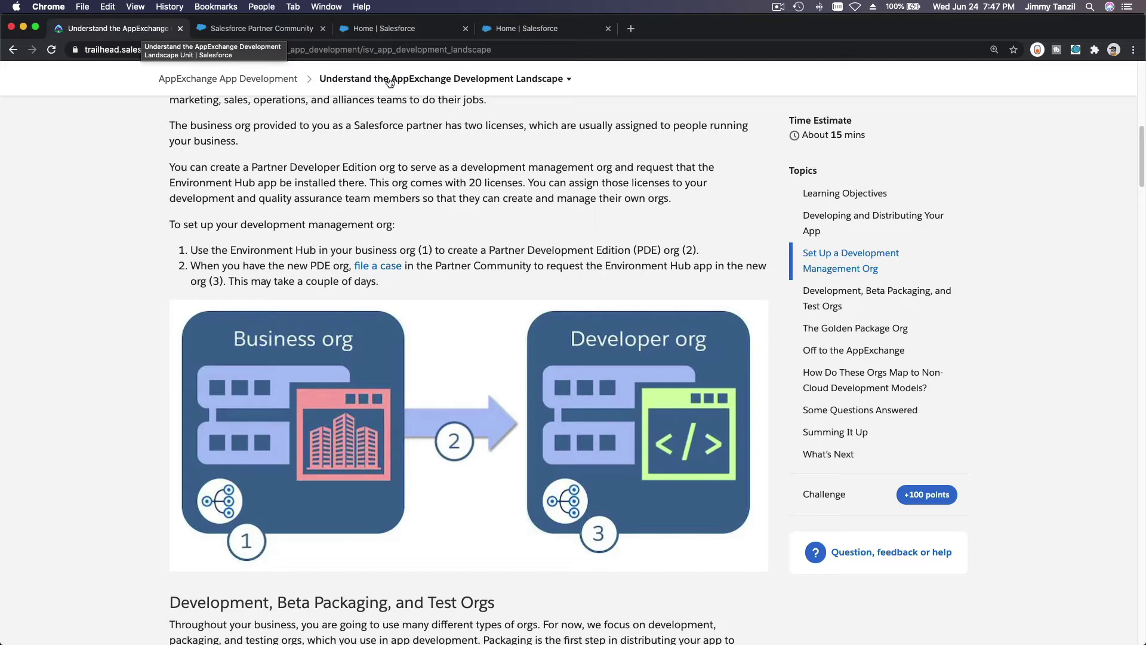
{"action": "left_click", "coordinate": [389, 30]}
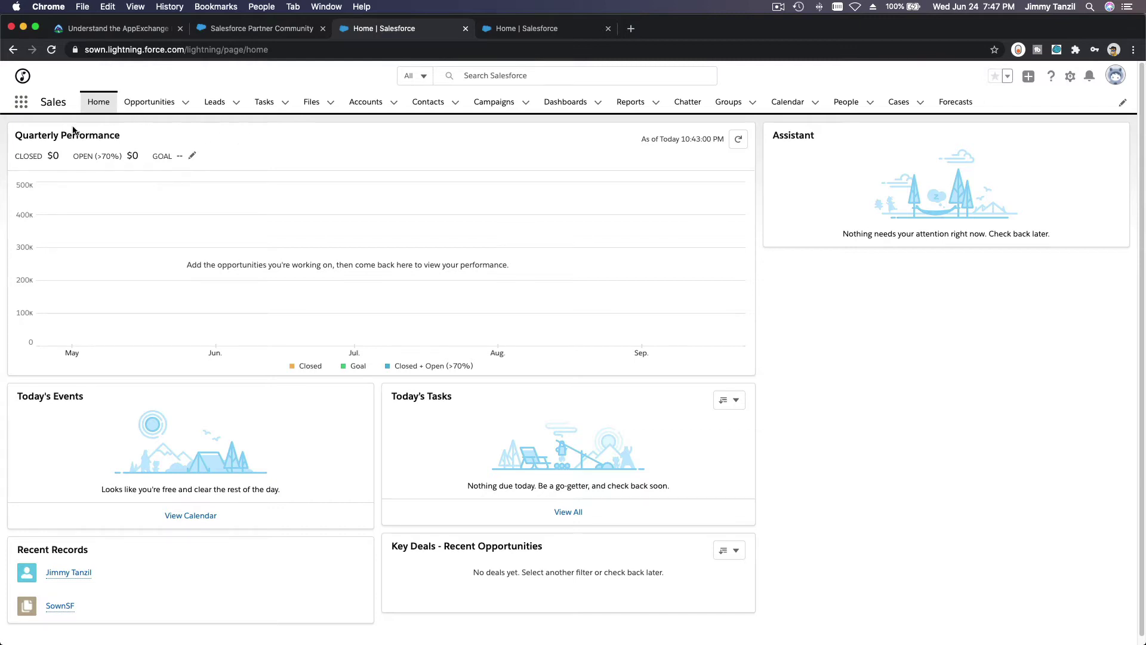
{"action": "left_click", "coordinate": [21, 108]}
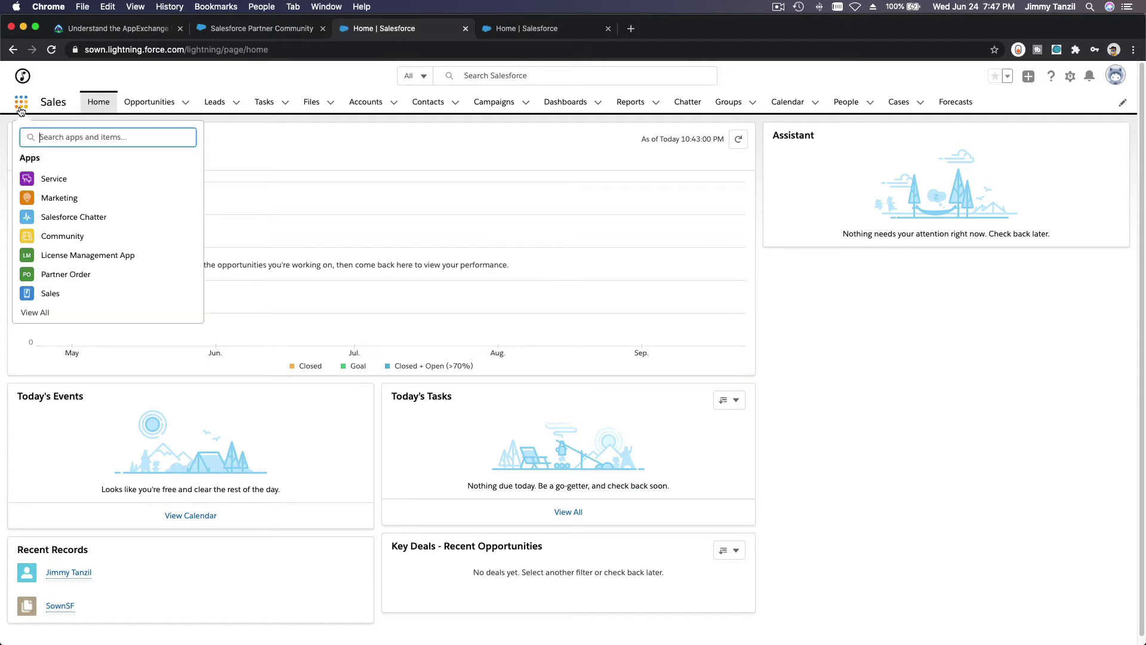
Search 'envi' to open Environment Hub, show the All Orgs view, and start Create Org.
{"action": "type", "text": "enivorn"}
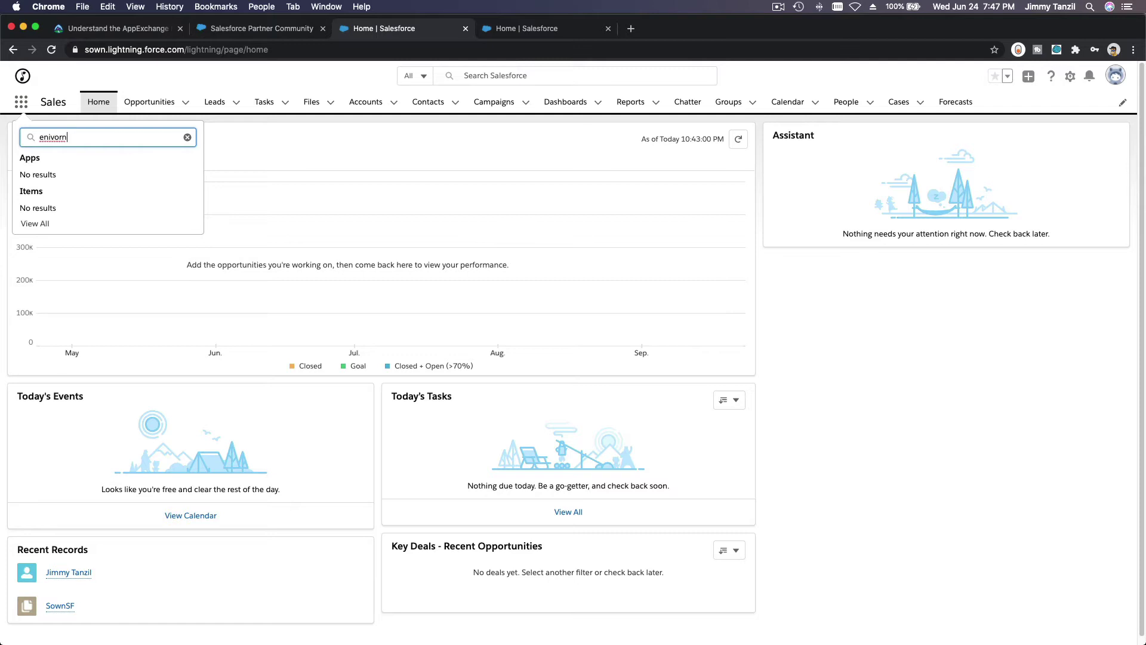
{"action": "key", "text": "BackSpace"}
{"action": "key", "text": "BackSpace"}
{"action": "key", "text": "BackSpace"}
{"action": "key", "text": "BackSpace"}
{"action": "key", "text": "BackSpace"}
{"action": "key", "text": "BackSpace"}
{"action": "type", "text": "nvi"}
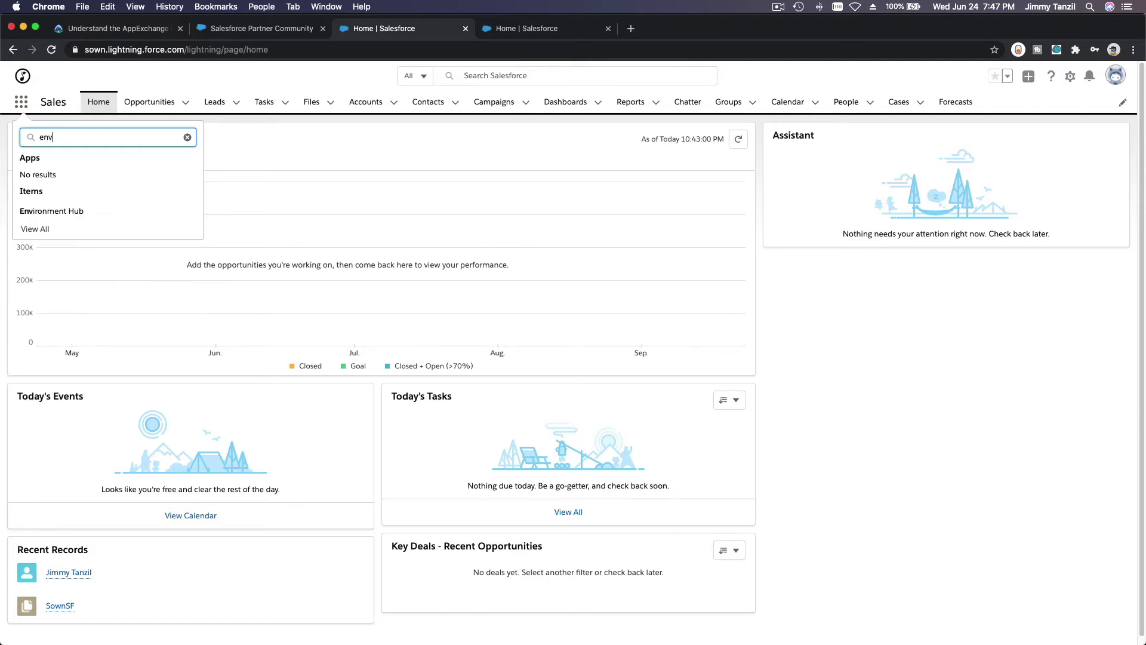
{"action": "left_click", "coordinate": [66, 210]}
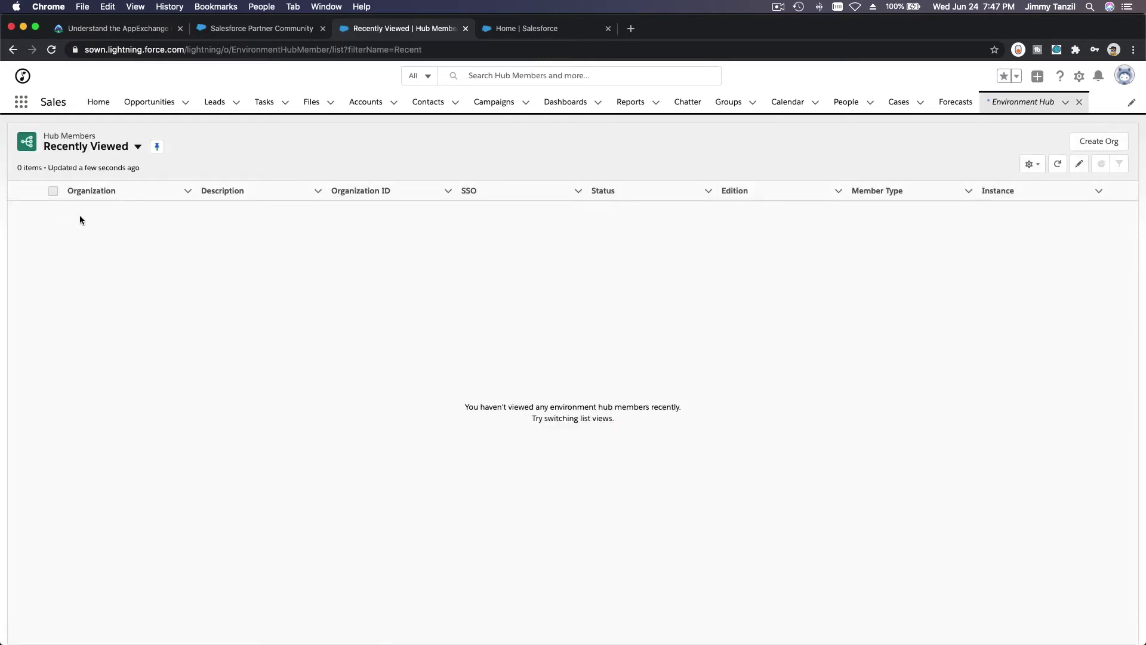
{"action": "left_click", "coordinate": [119, 156]}
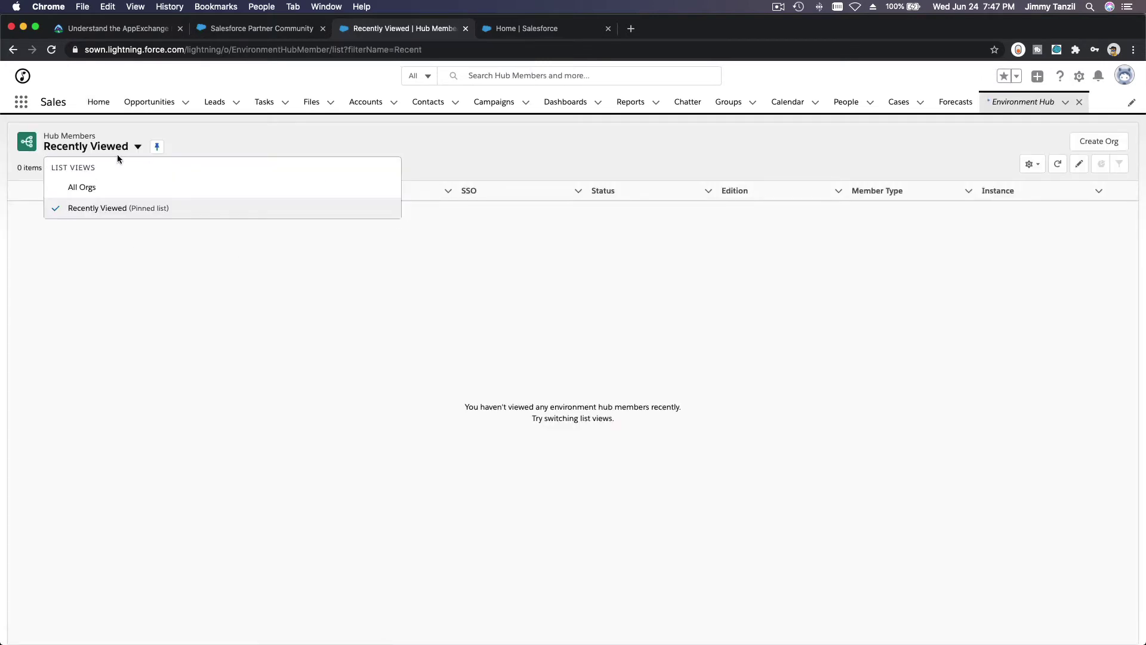
{"action": "left_click", "coordinate": [111, 187]}
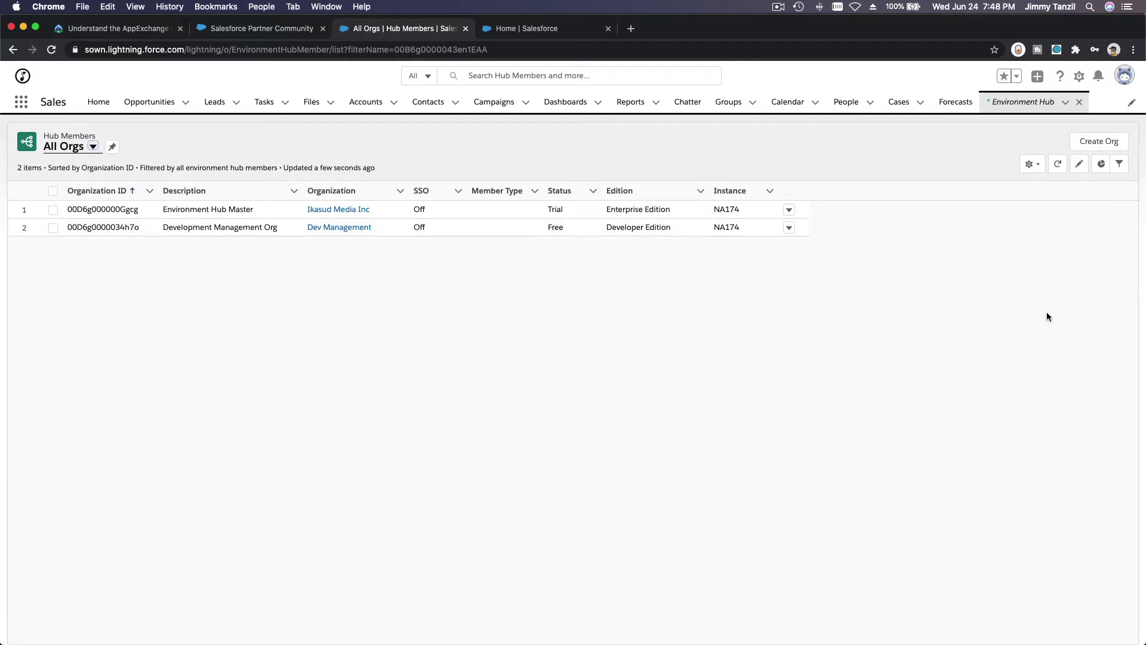
{"action": "left_click", "coordinate": [1092, 143]}
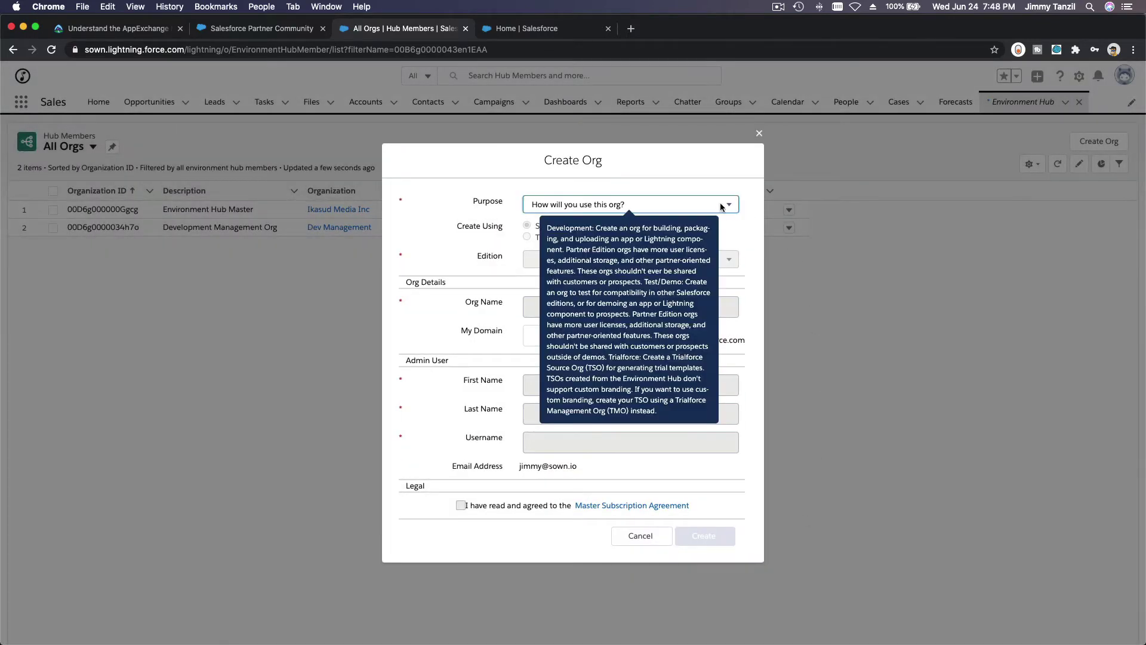
Set the org purpose to Development with Partner Developer edition, then close the form without creating.
{"action": "left_click", "coordinate": [721, 207]}
{"action": "left_click", "coordinate": [700, 215]}
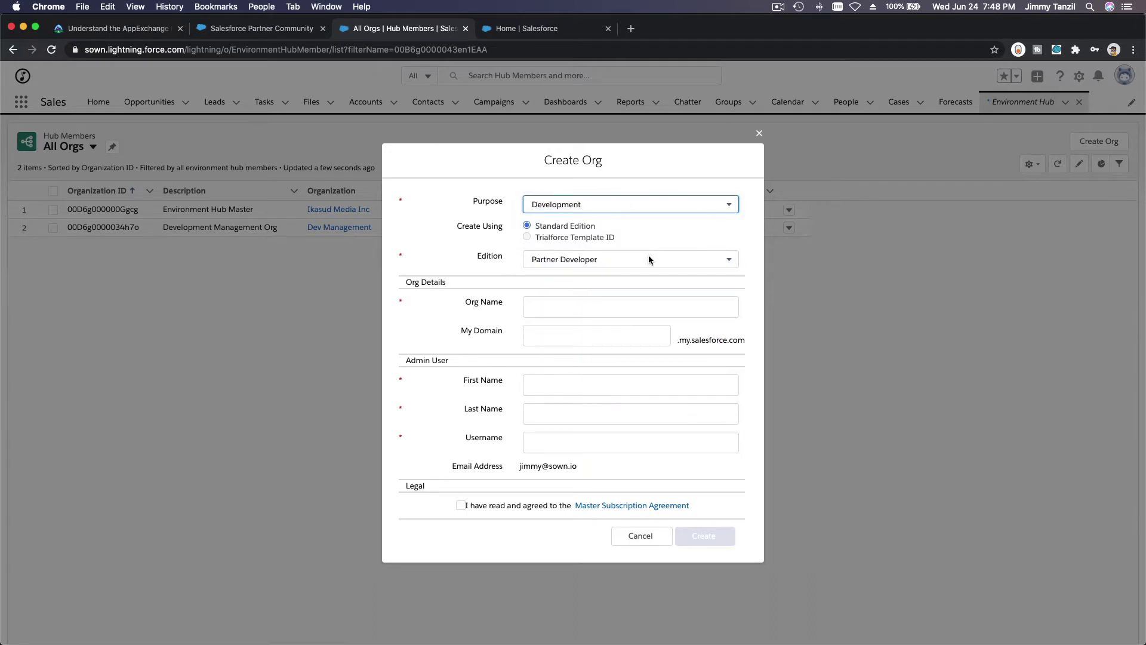
{"action": "left_click", "coordinate": [648, 257]}
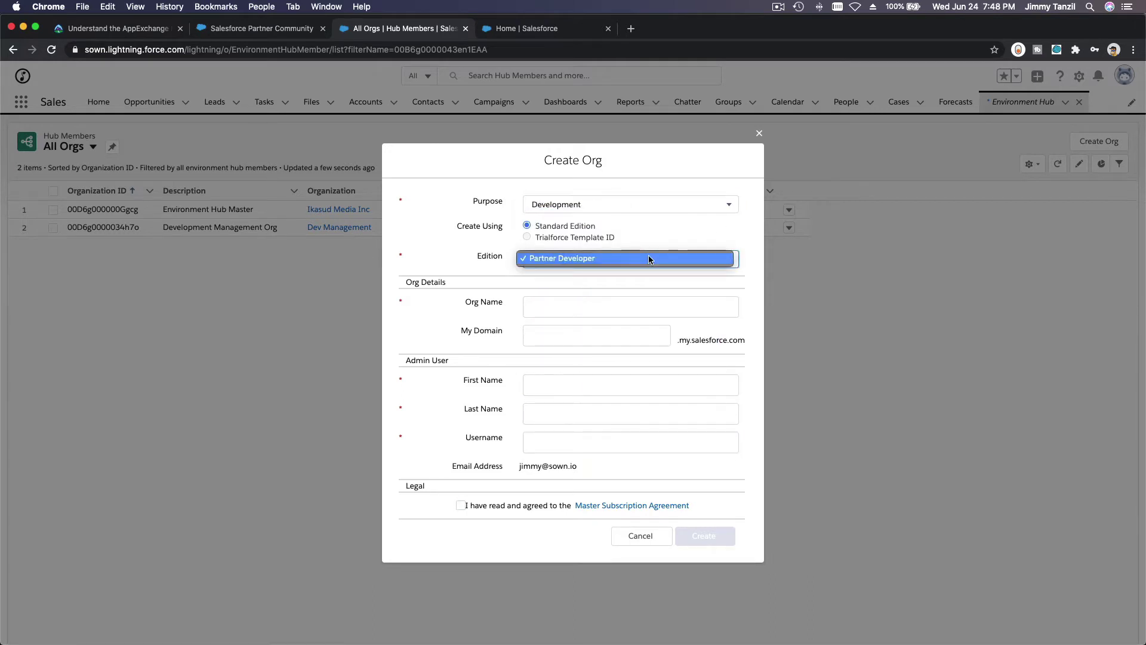
{"action": "left_click", "coordinate": [648, 257]}
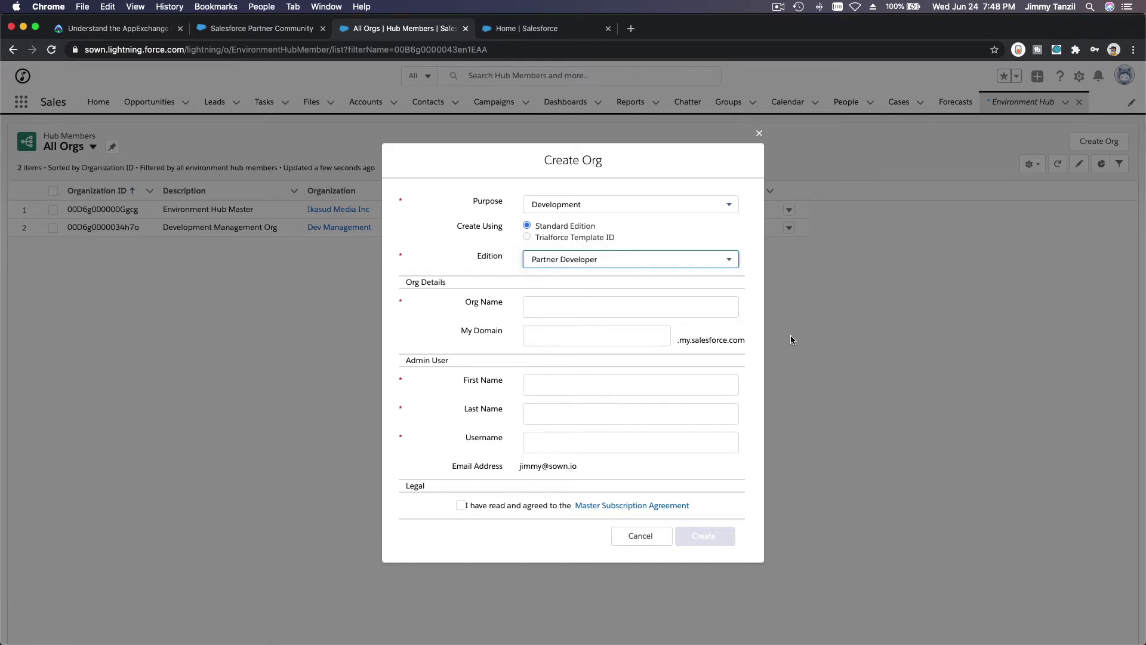
{"action": "left_click", "coordinate": [759, 133]}
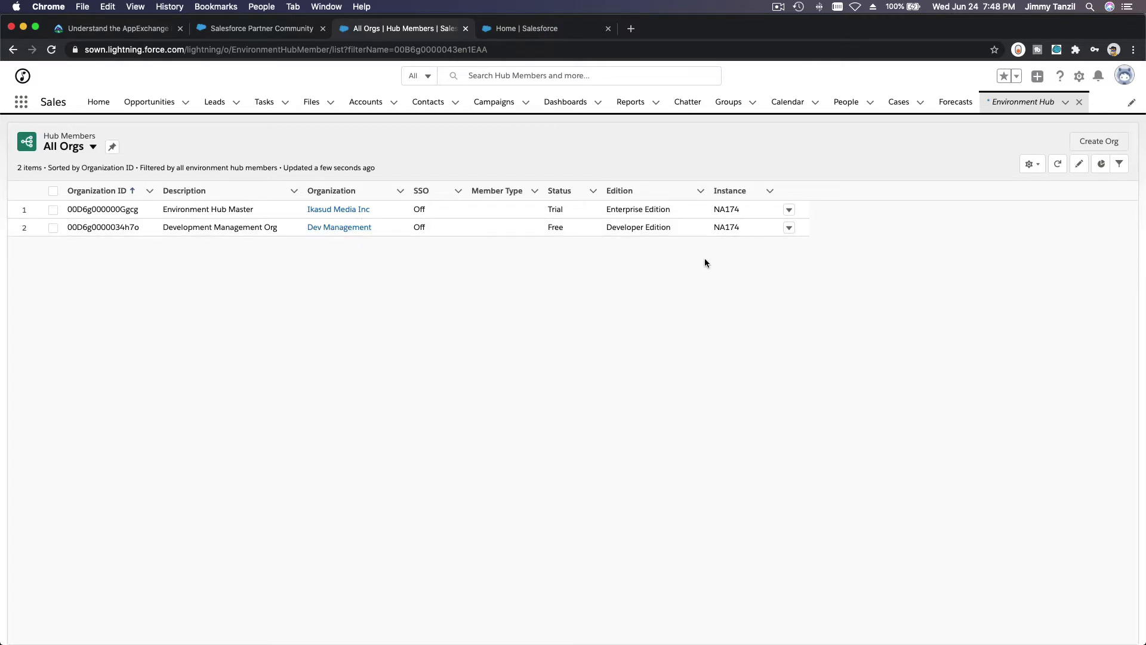
{"action": "left_click", "coordinate": [539, 29]}
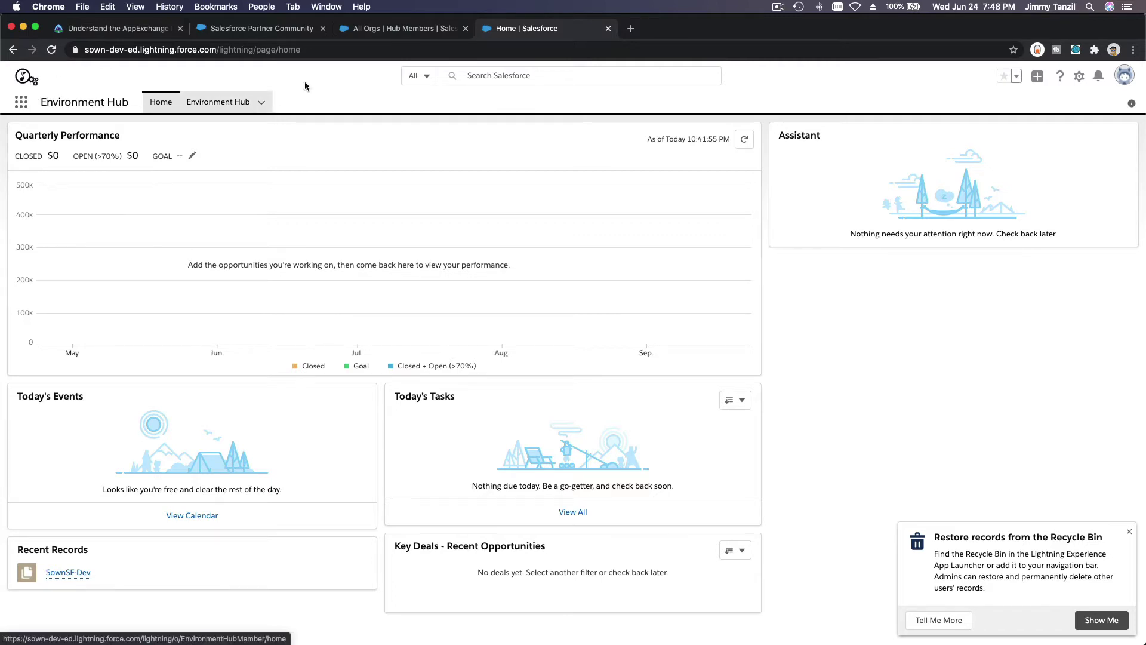
{"action": "left_click", "coordinate": [372, 32]}
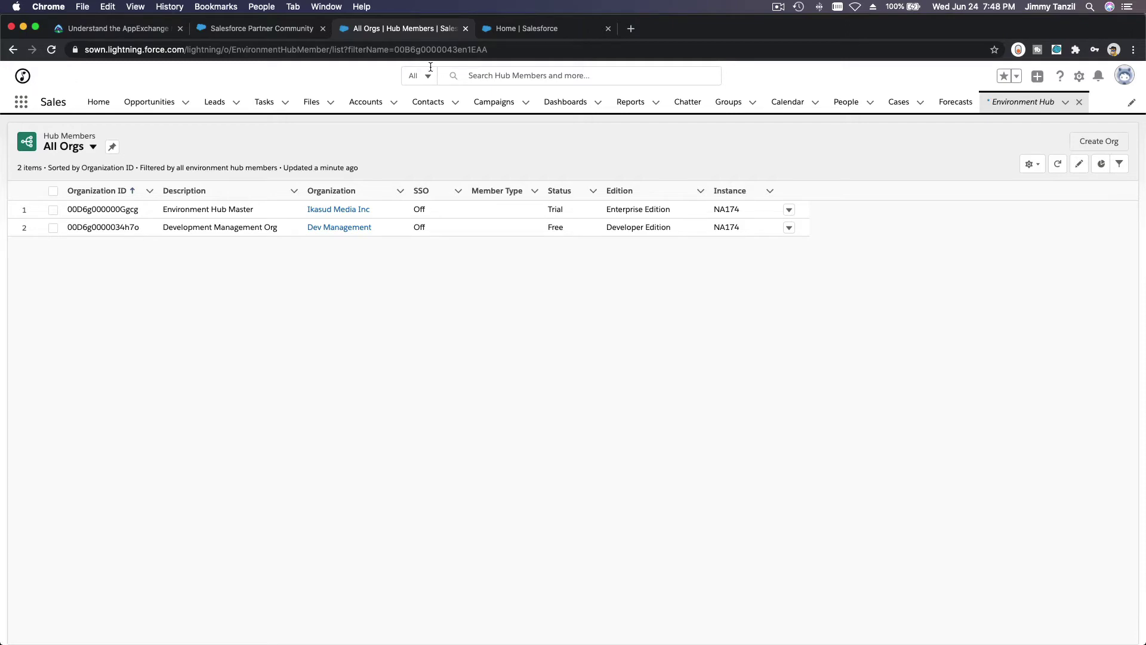
{"action": "double_click", "coordinate": [124, 50]}
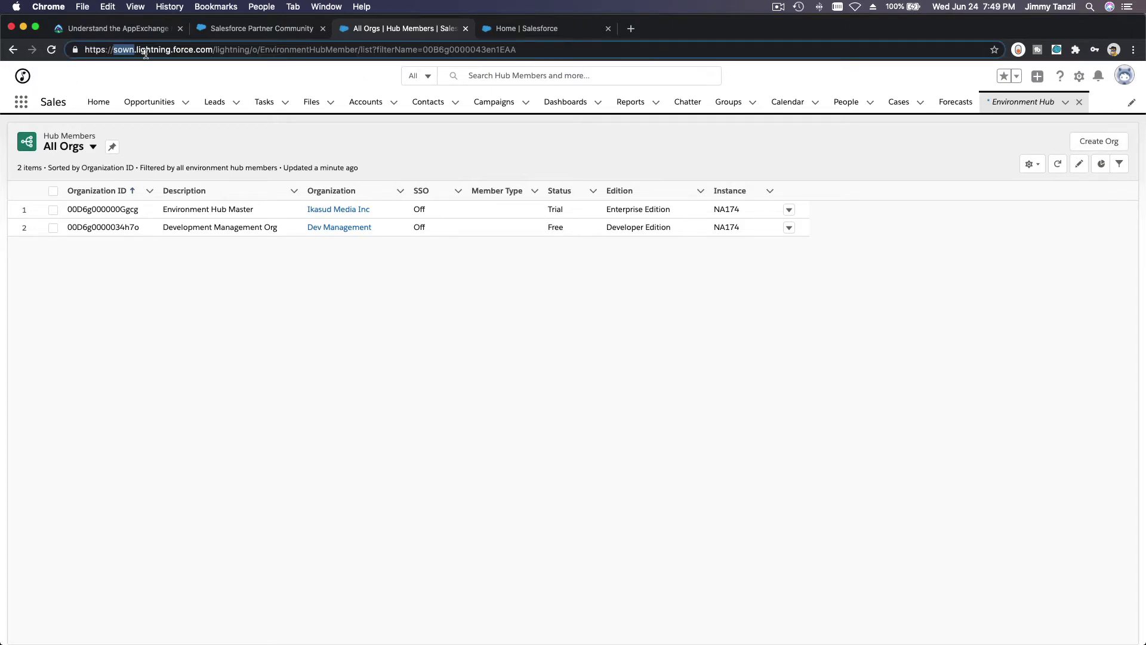
{"action": "left_click", "coordinate": [512, 33]}
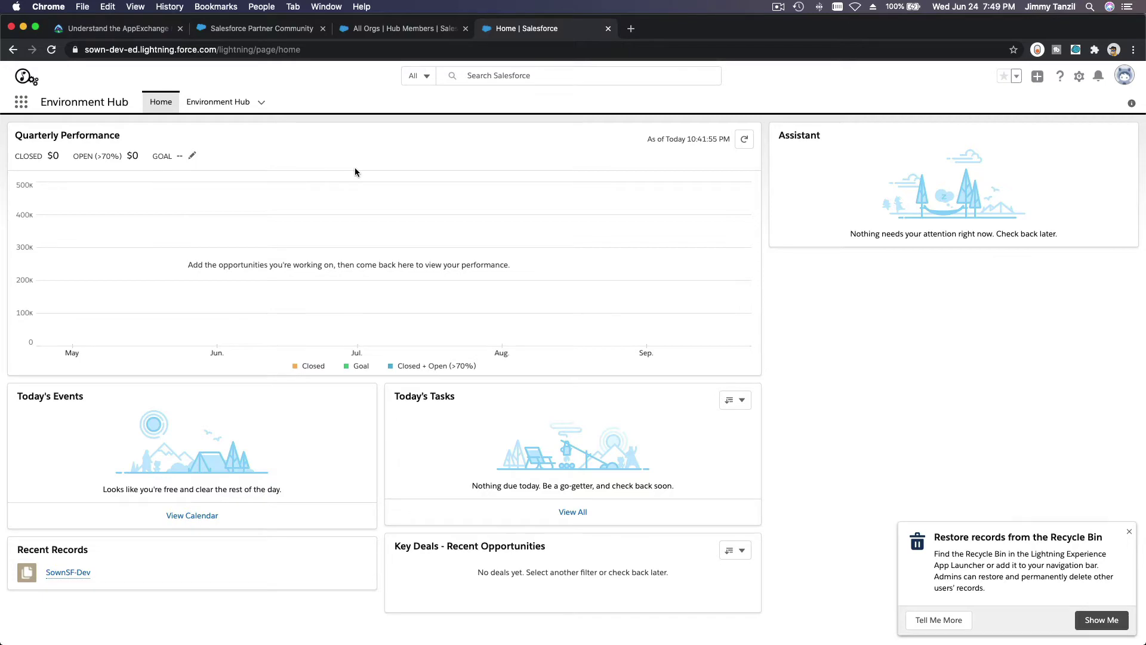
{"action": "key", "text": "super+1"}
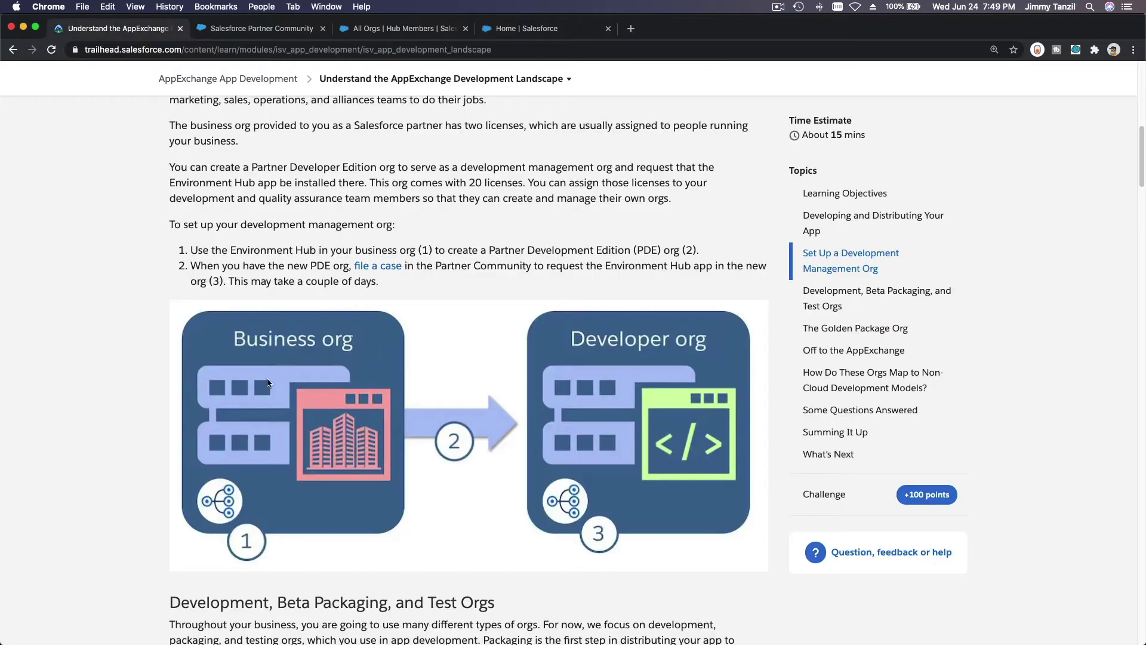
{"action": "scroll", "coordinate": [258, 408], "scroll_direction": "down", "scroll_amount": 3}
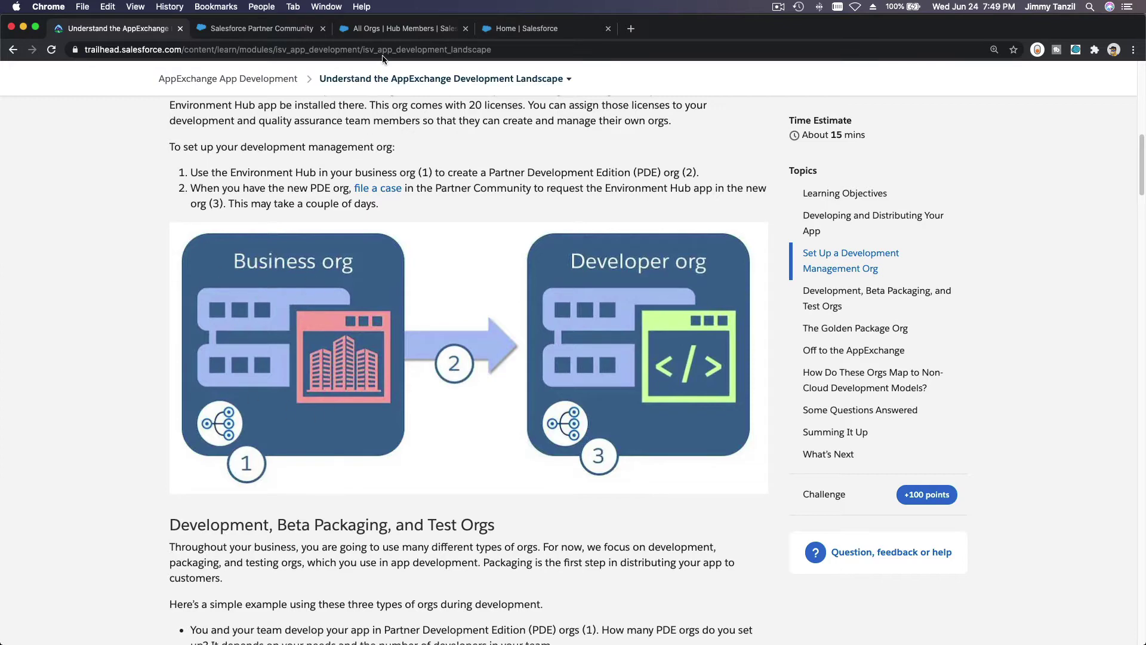
{"action": "left_click", "coordinate": [391, 33]}
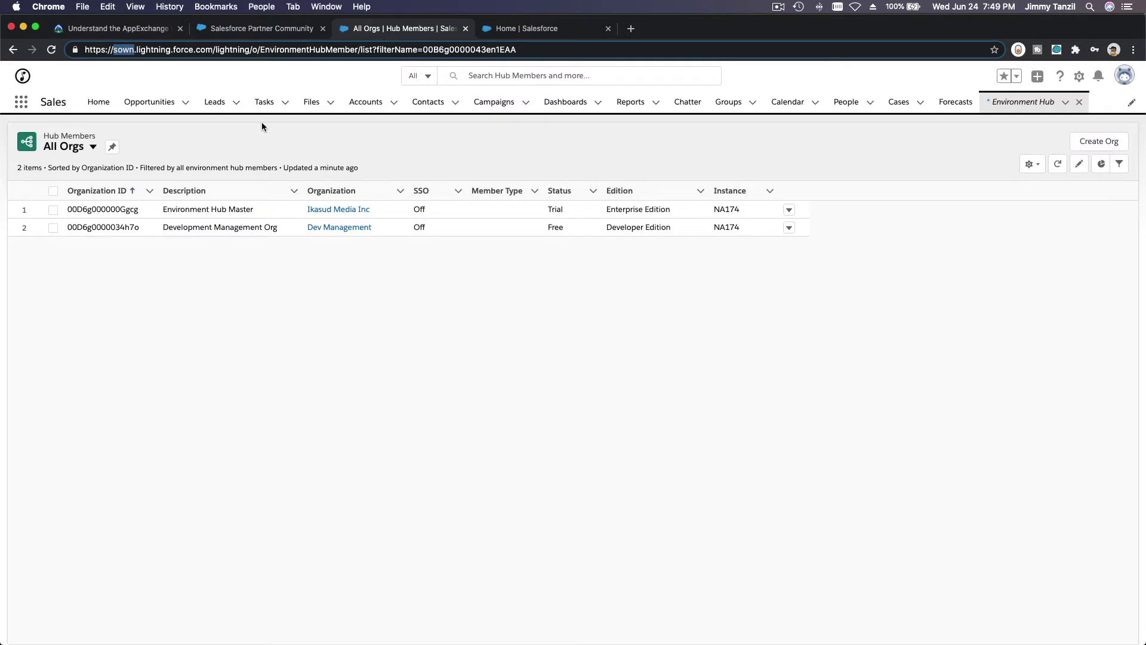
Switch back and forth between the All Orgs list and the development org's home page.
{"action": "left_click", "coordinate": [246, 138]}
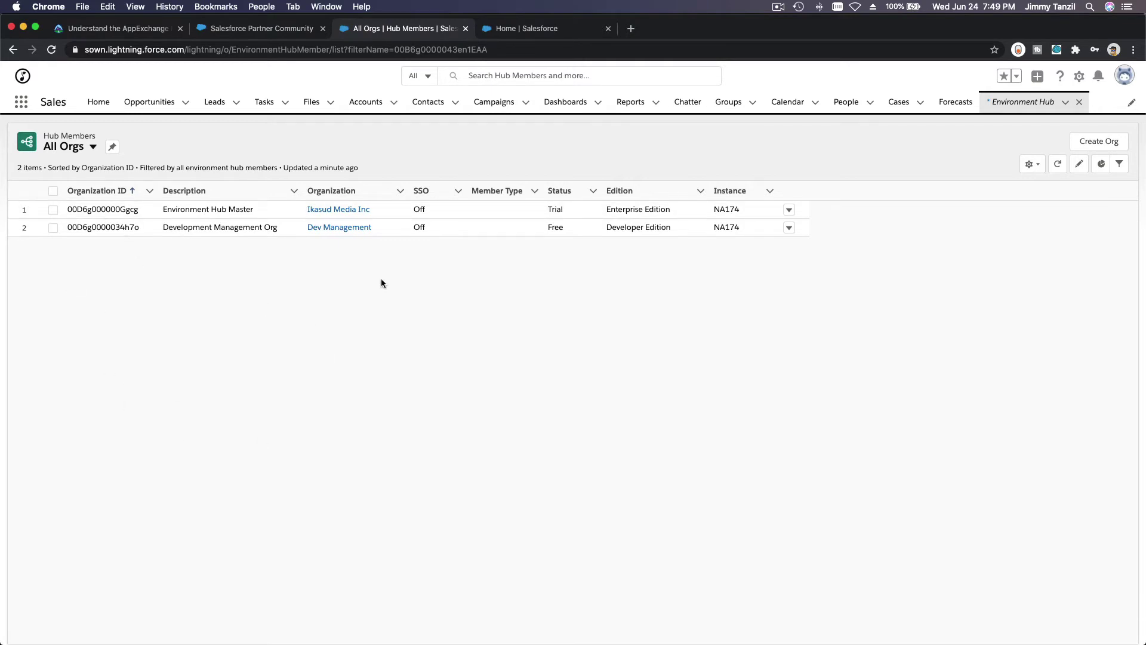
{"action": "left_click", "coordinate": [520, 30]}
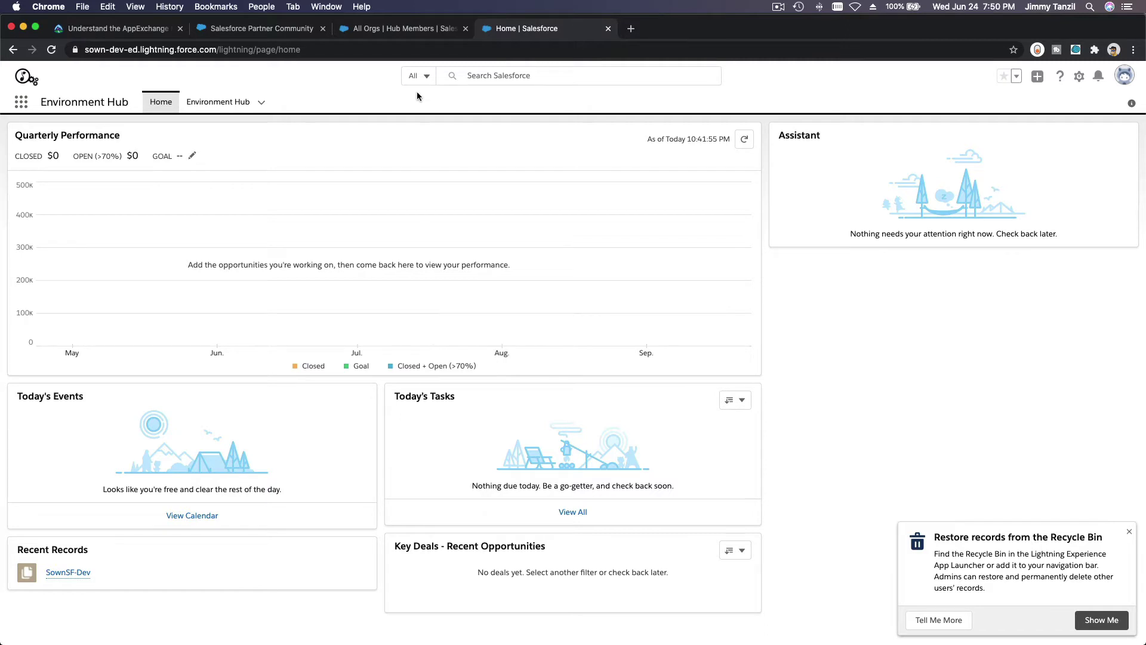
{"action": "left_click", "coordinate": [389, 31]}
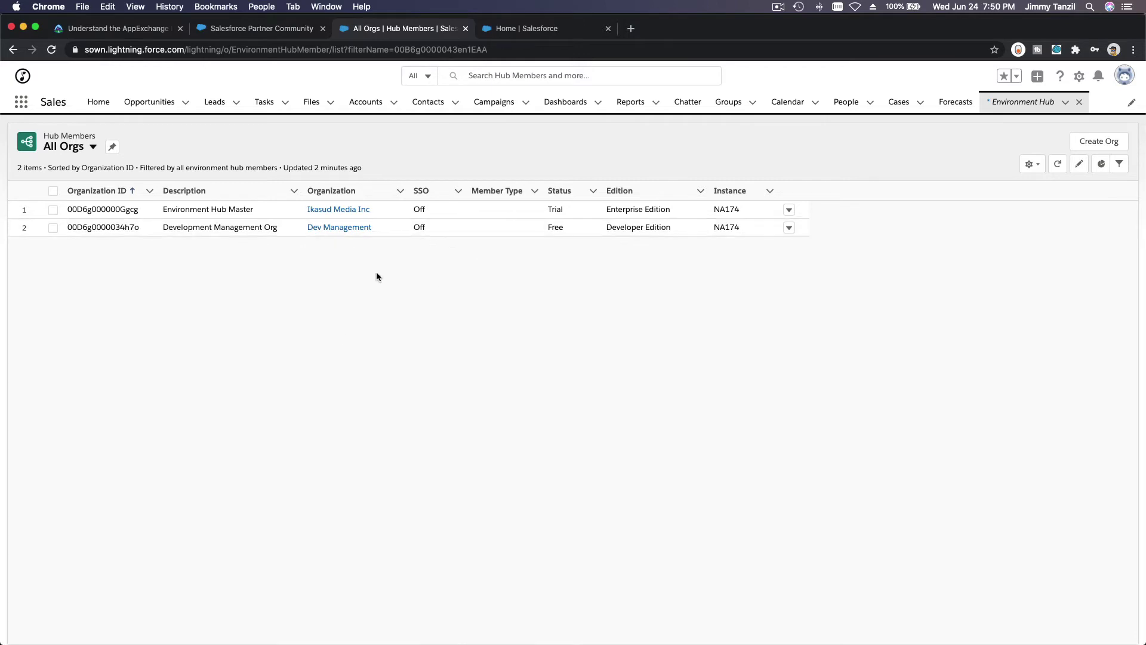
{"action": "left_click", "coordinate": [518, 29]}
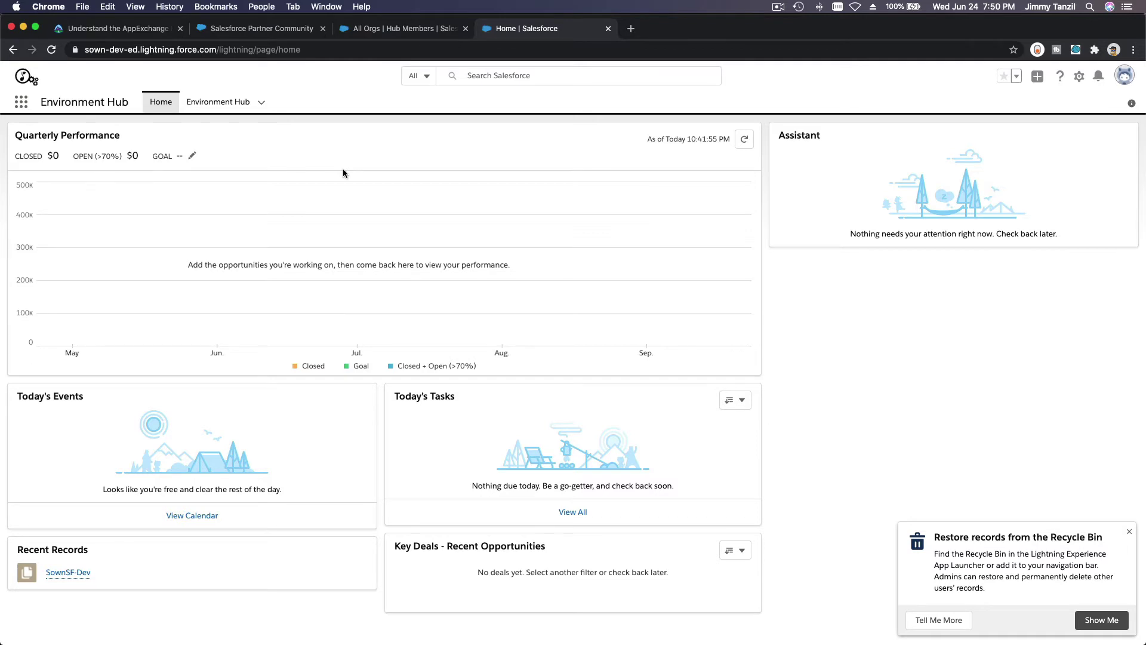
{"action": "left_click", "coordinate": [391, 30]}
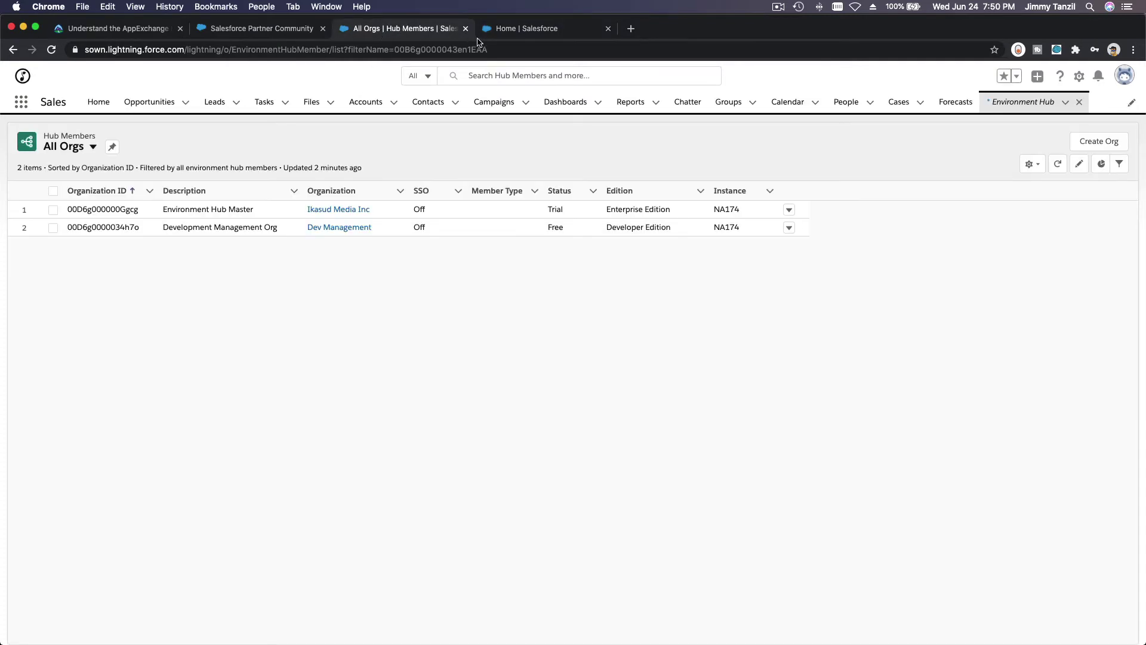
{"action": "left_click", "coordinate": [506, 30]}
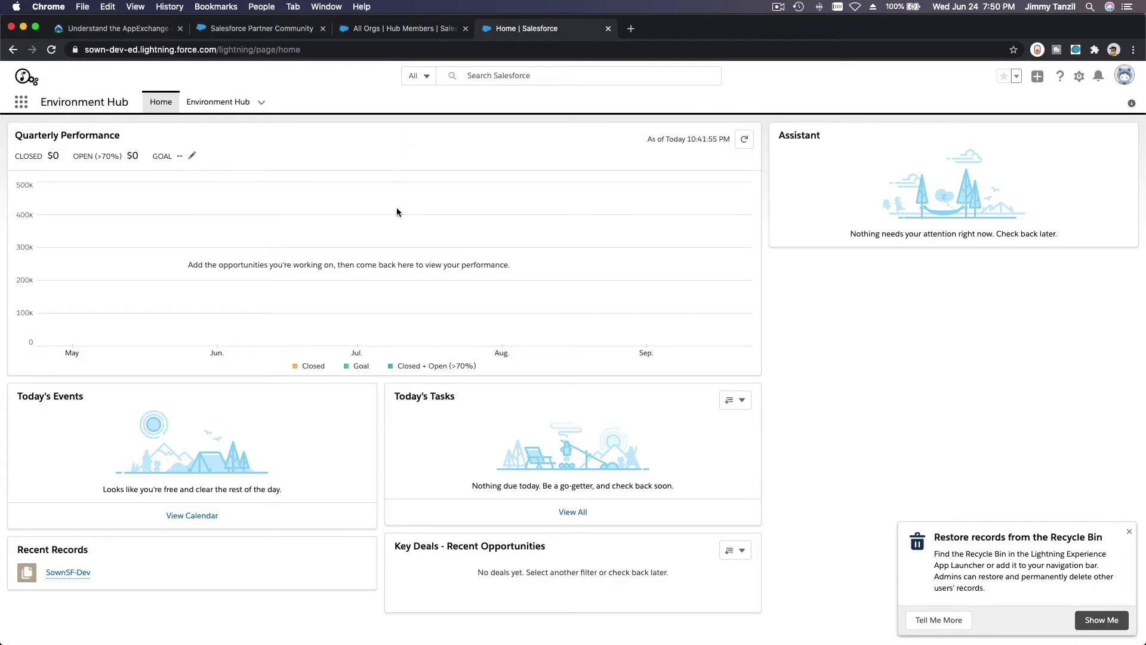
Dismiss the Recycle Bin restore notice, check Trailhead, and settle on the development org's home.
{"action": "left_click", "coordinate": [1128, 531]}
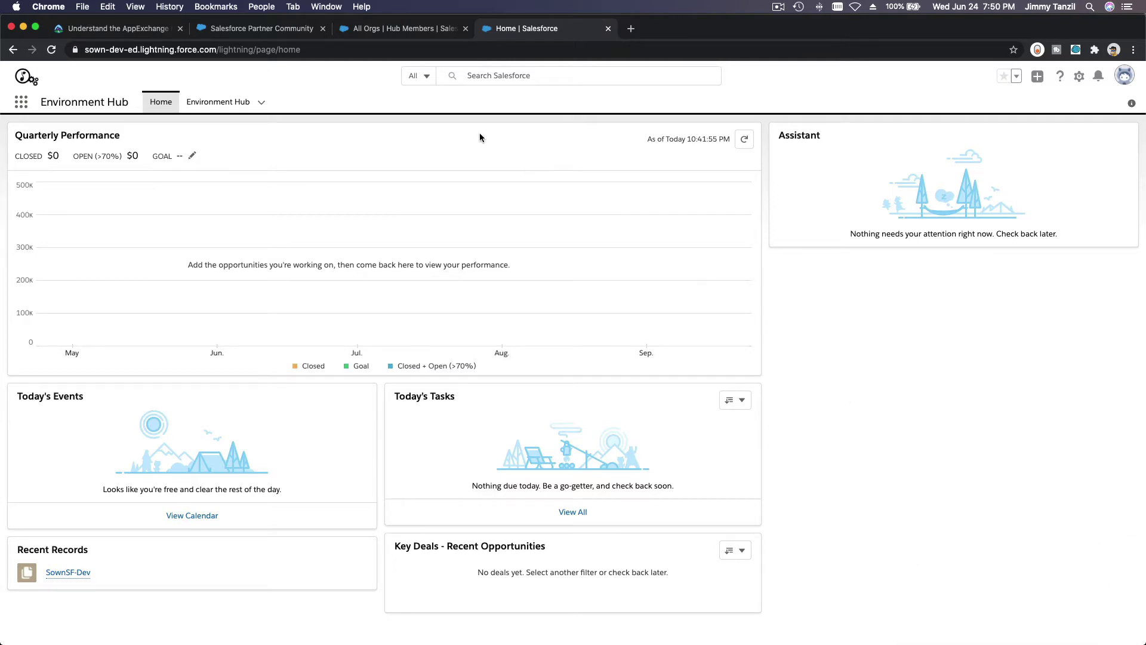
{"action": "left_click", "coordinate": [138, 28]}
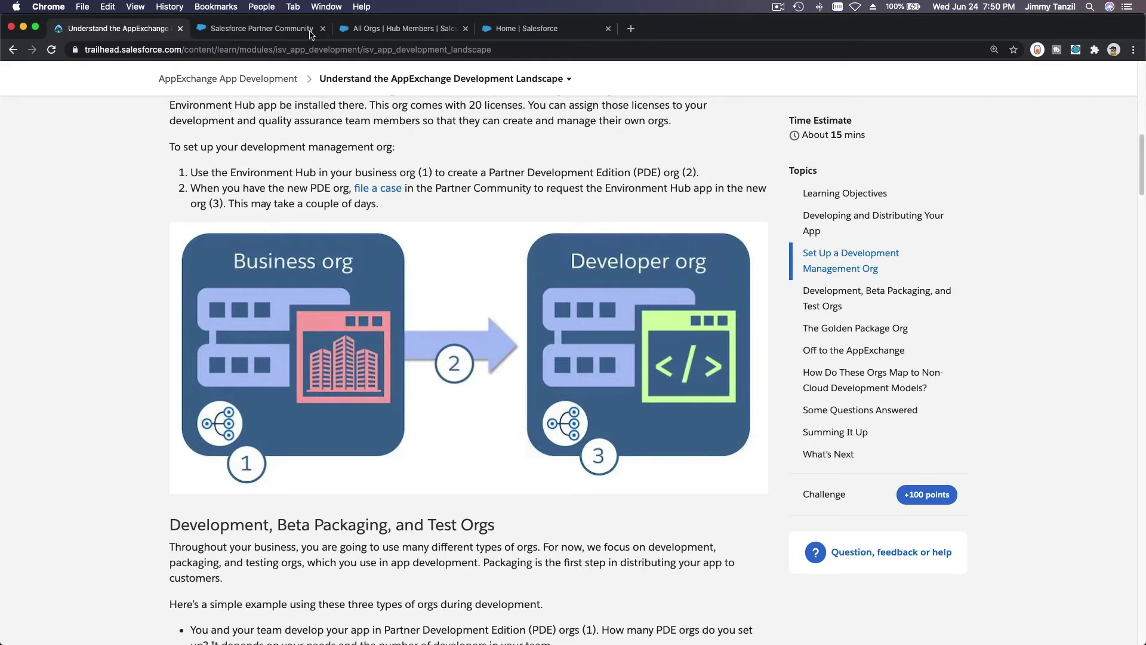
{"action": "left_click", "coordinate": [338, 34]}
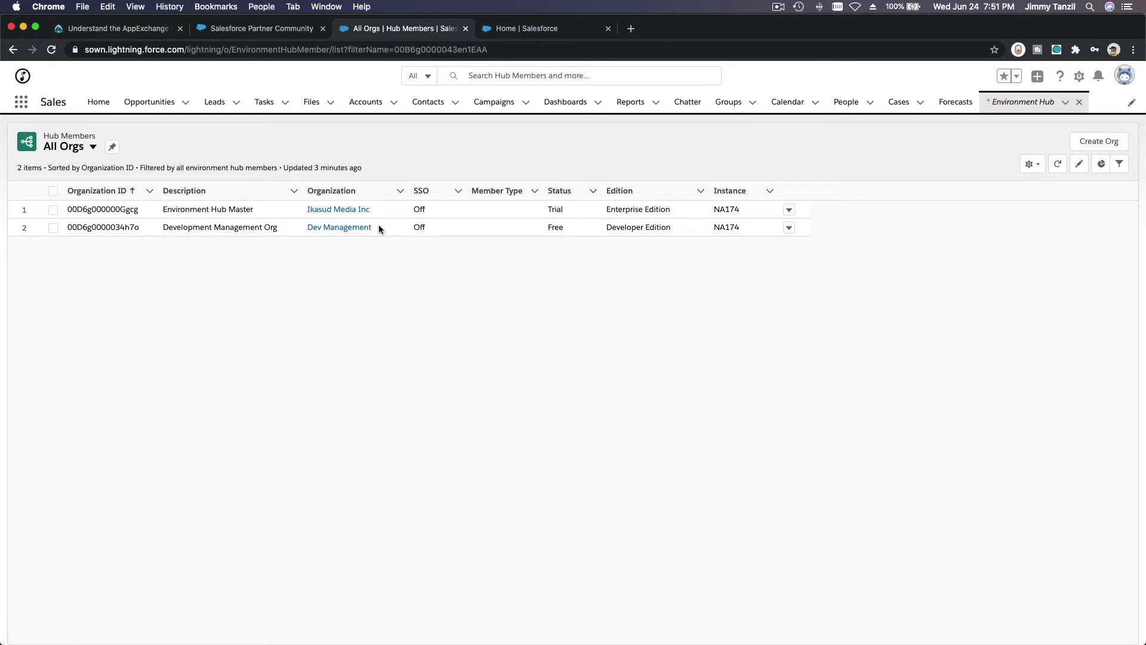
{"action": "left_click", "coordinate": [525, 28]}
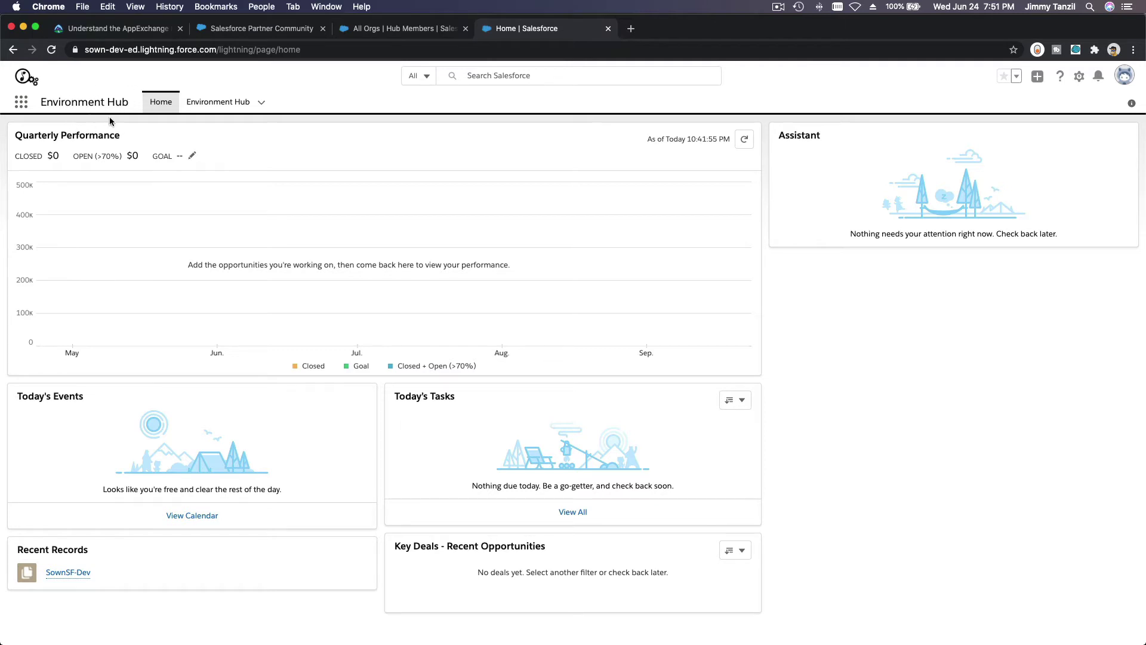
From the development org's Environment Hub member list, start a new org with Create Org.
{"action": "left_click", "coordinate": [216, 102]}
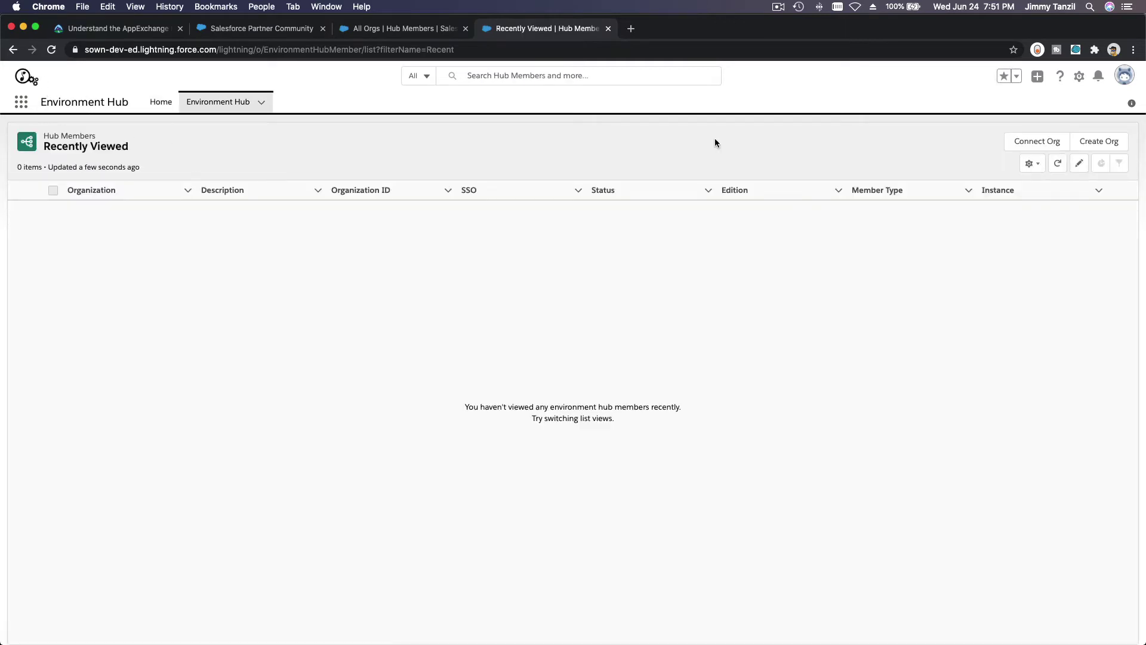
{"action": "left_click", "coordinate": [1083, 145]}
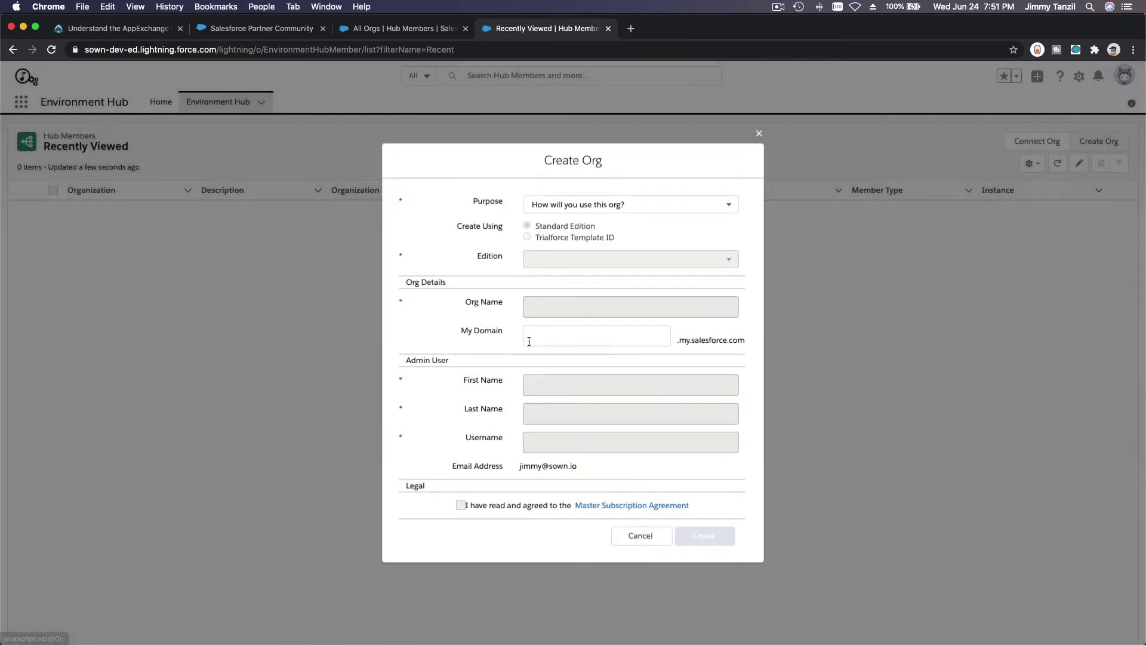
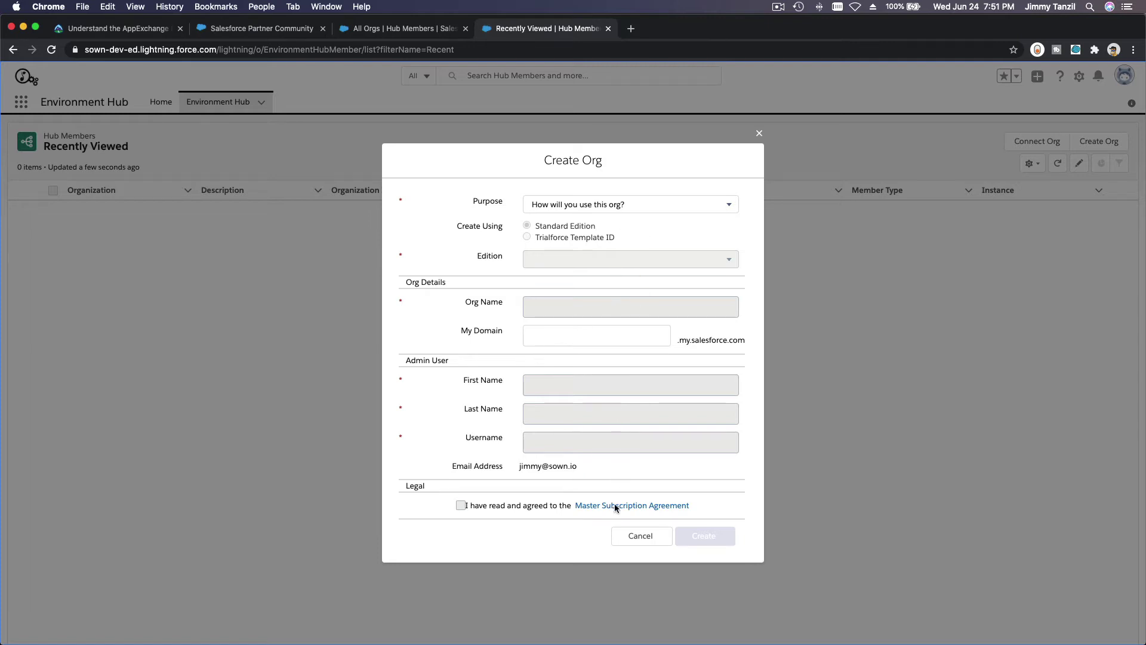
Cancel the blank Create Org form, returning to the empty Recently Viewed members list.
{"action": "left_click", "coordinate": [664, 532]}
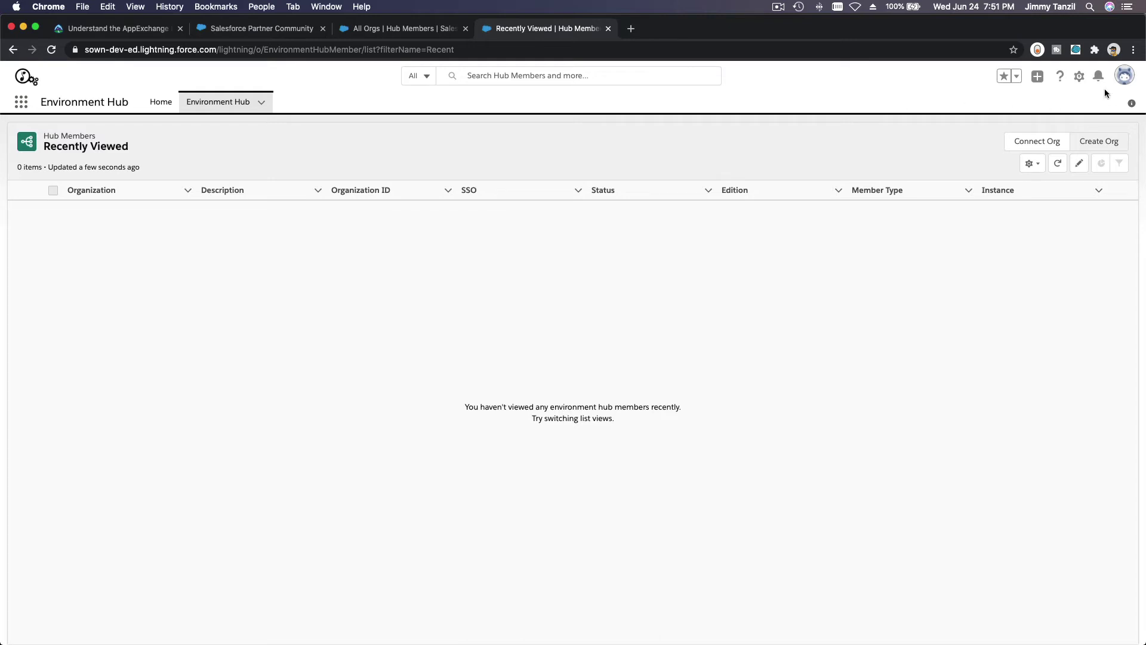
Check the help and setup menus, then bring up the All Orgs hub members list.
{"action": "left_click", "coordinate": [1062, 77]}
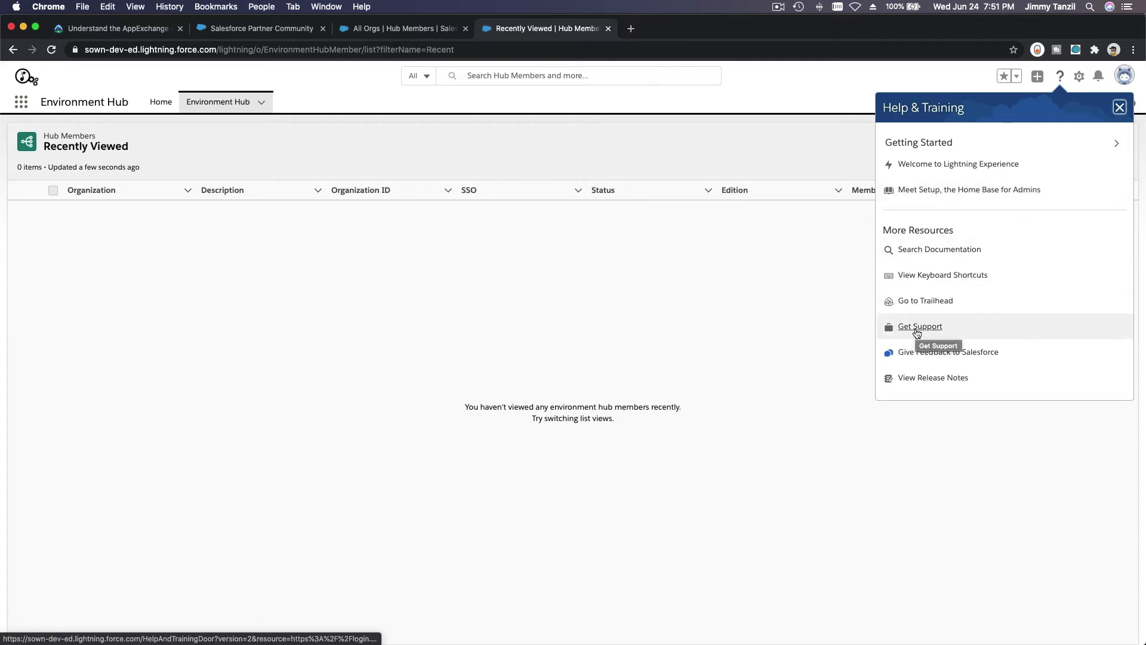
{"action": "left_click", "coordinate": [797, 269]}
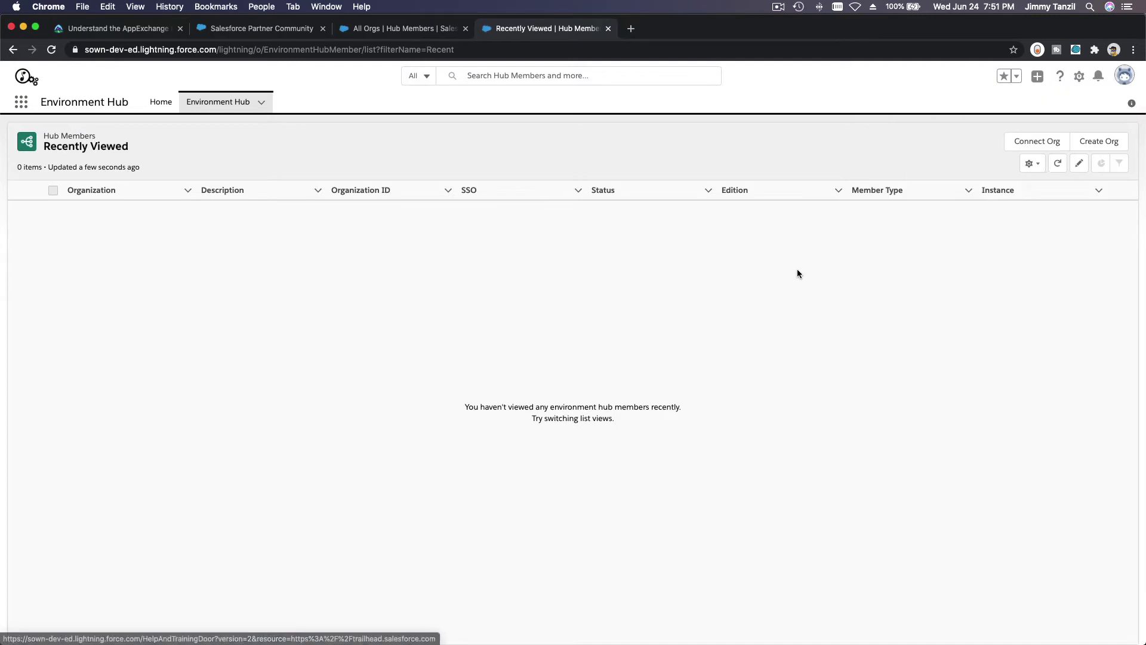
{"action": "left_click", "coordinate": [1079, 78]}
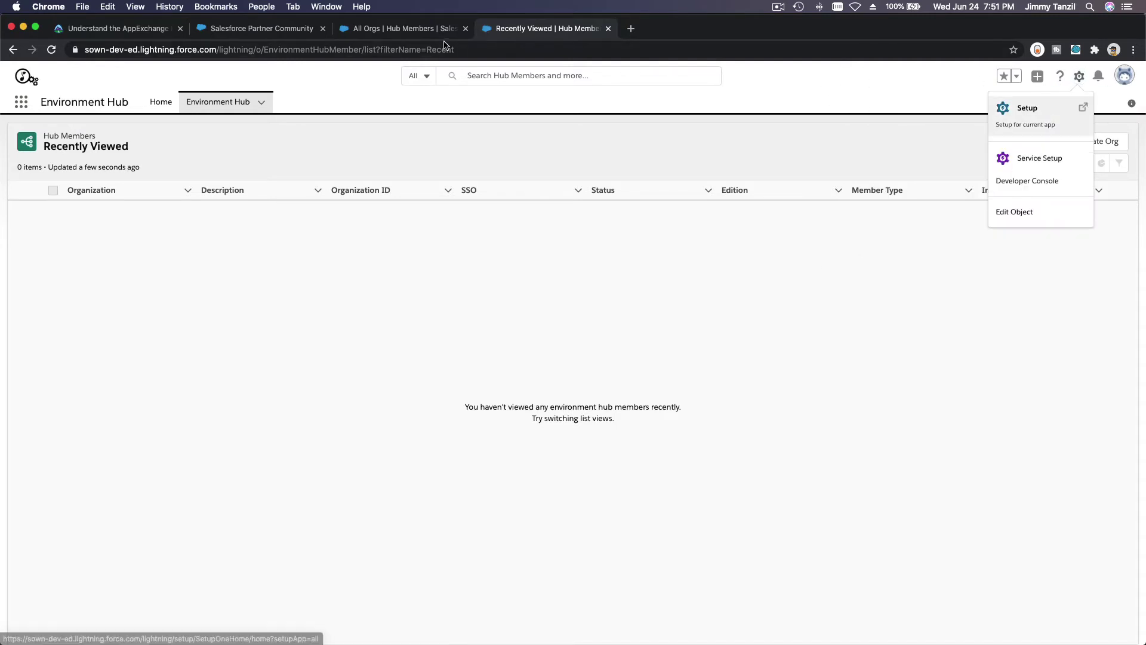
{"action": "left_click", "coordinate": [382, 29]}
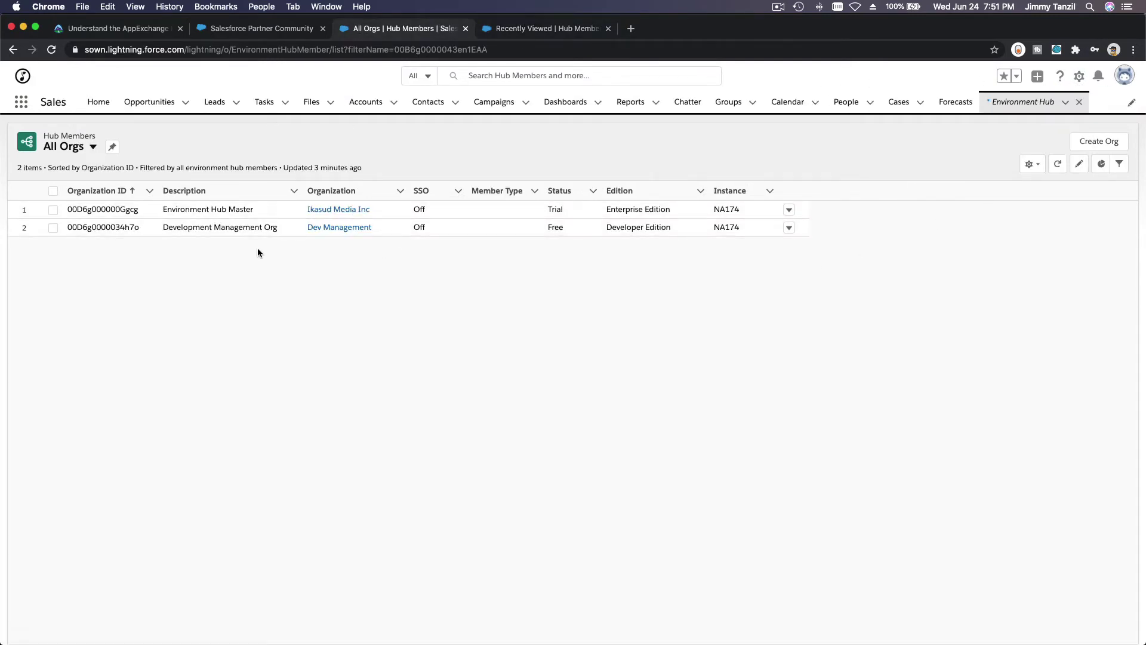
Select the Dev Management org's Organization ID in All Orgs, then return to Trailhead.
{"action": "double_click", "coordinate": [135, 224]}
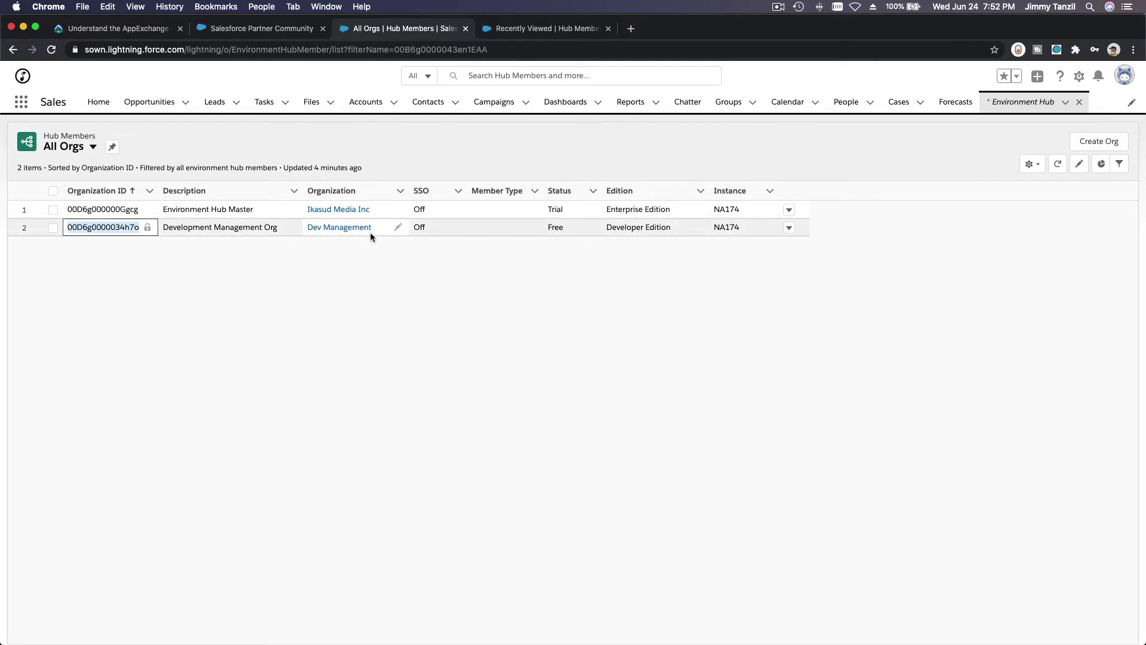
{"action": "left_click", "coordinate": [288, 257]}
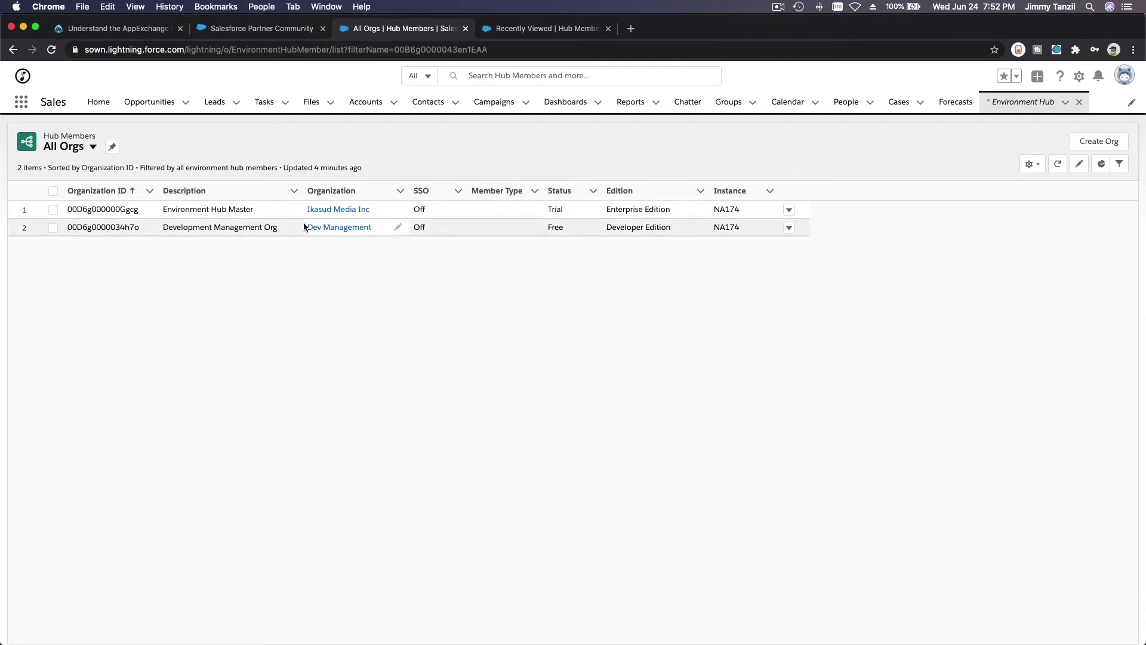
{"action": "left_click", "coordinate": [511, 34]}
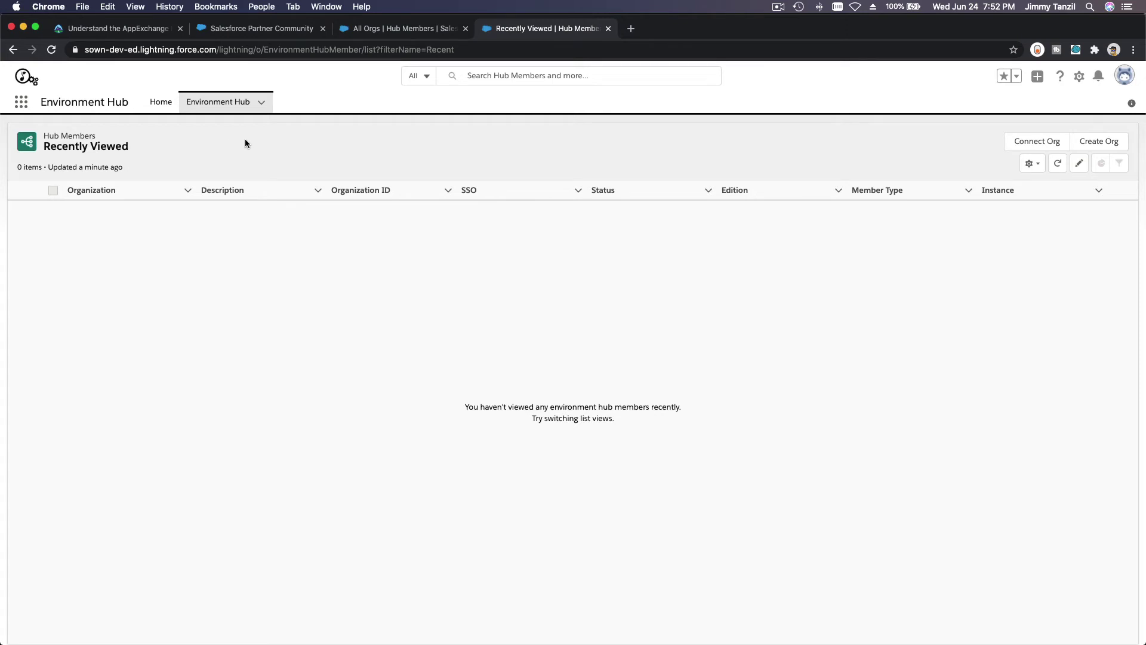
{"action": "left_click", "coordinate": [375, 30]}
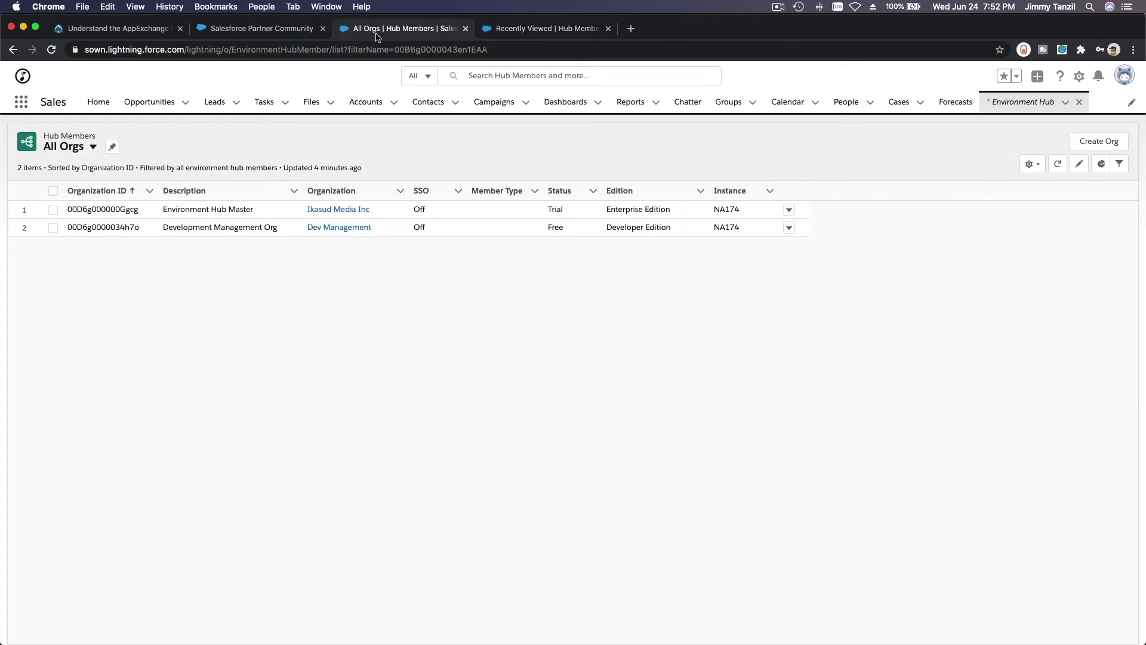
{"action": "left_click", "coordinate": [122, 229]}
{"action": "double_click", "coordinate": [123, 229]}
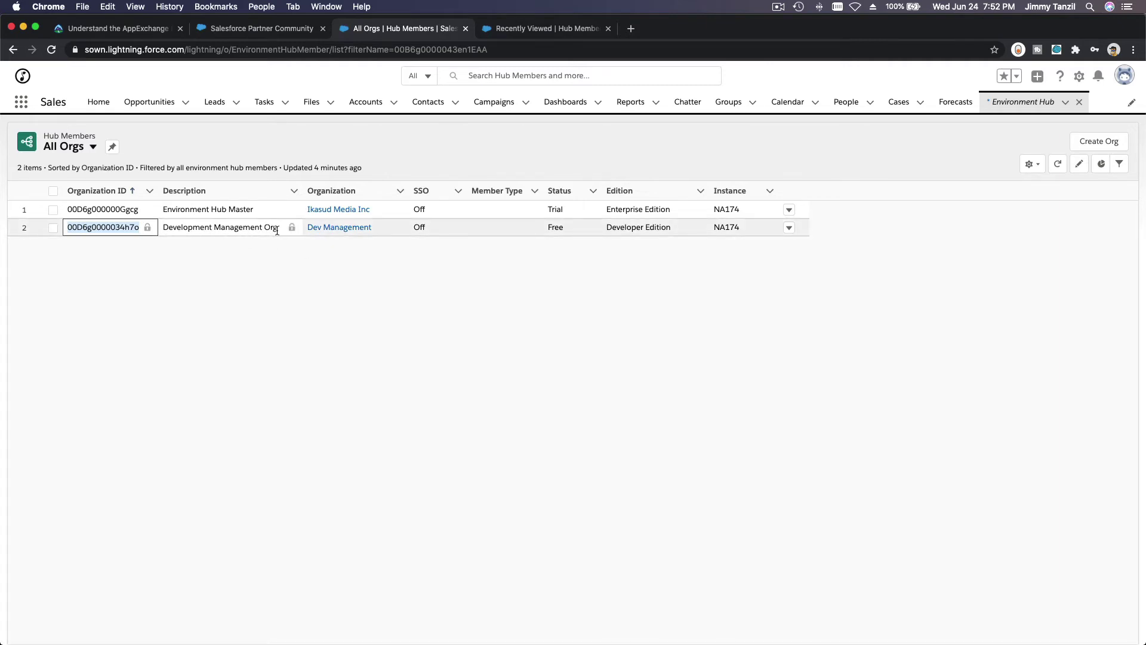
{"action": "left_click", "coordinate": [357, 271]}
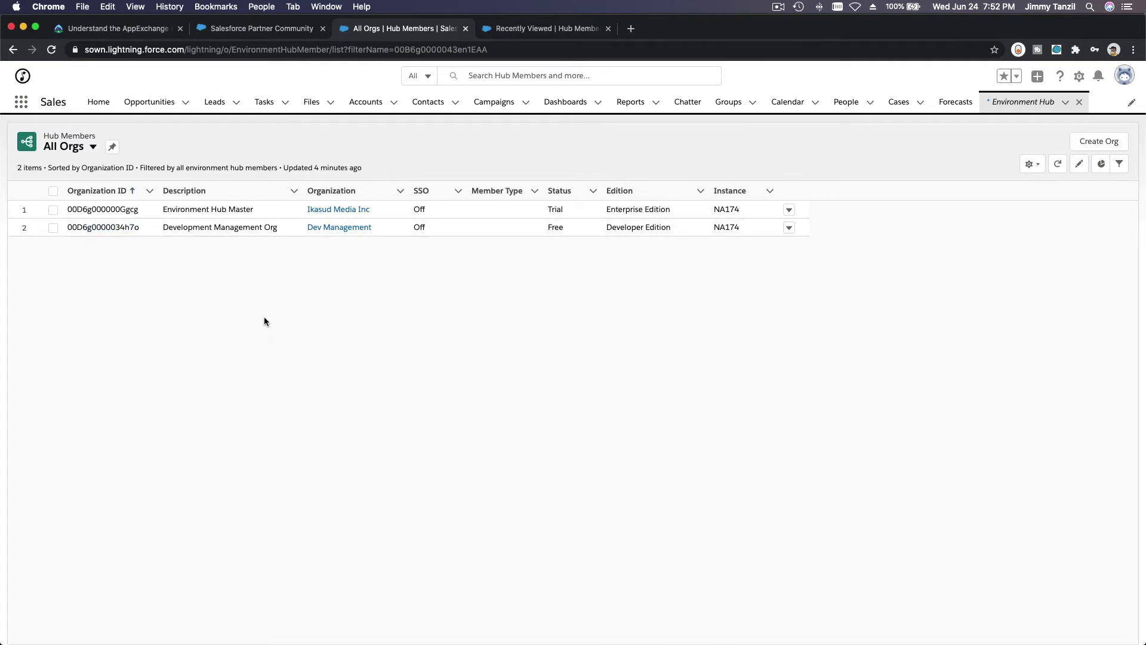
{"action": "left_click", "coordinate": [109, 29]}
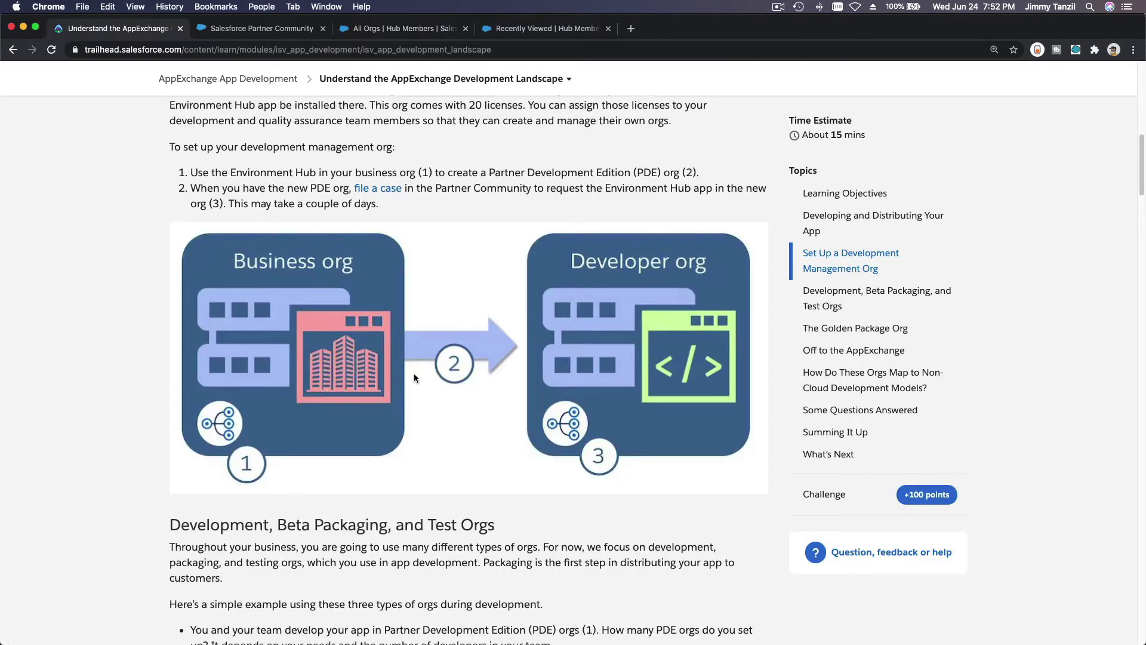
Scroll the Trailhead article down to the Summing It Up heading.
{"action": "scroll", "coordinate": [413, 373], "scroll_direction": "down", "scroll_amount": 5}
{"action": "scroll", "coordinate": [414, 374], "scroll_direction": "down", "scroll_amount": 5}
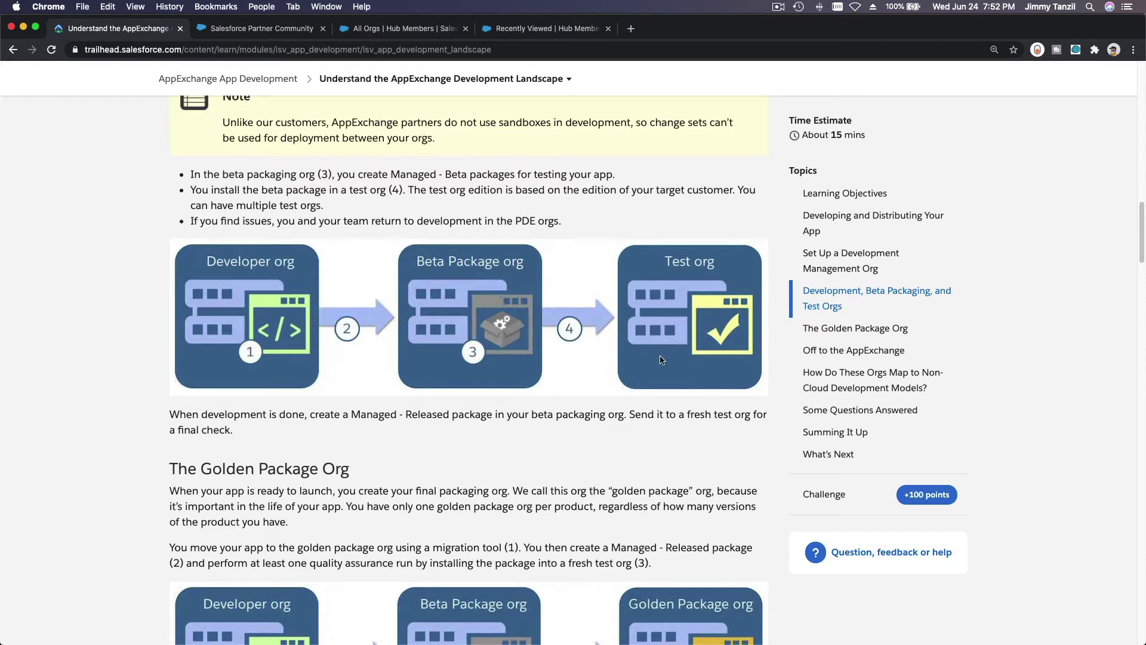
{"action": "scroll", "coordinate": [625, 336], "scroll_direction": "down", "scroll_amount": 5}
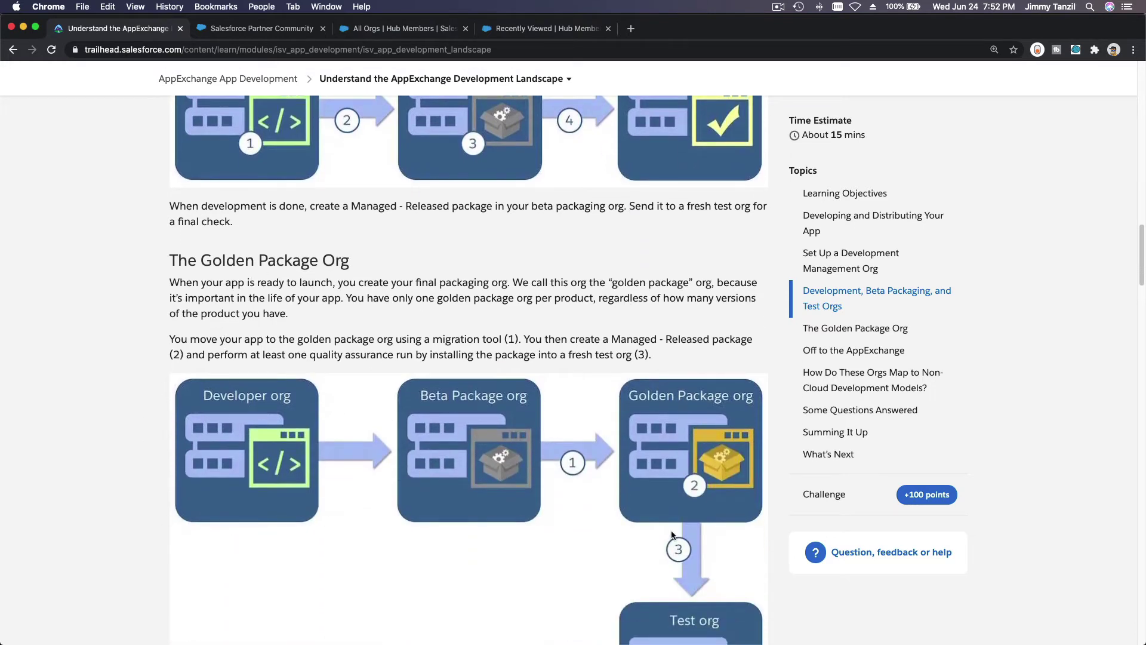
{"action": "scroll", "coordinate": [603, 381], "scroll_direction": "down", "scroll_amount": 4}
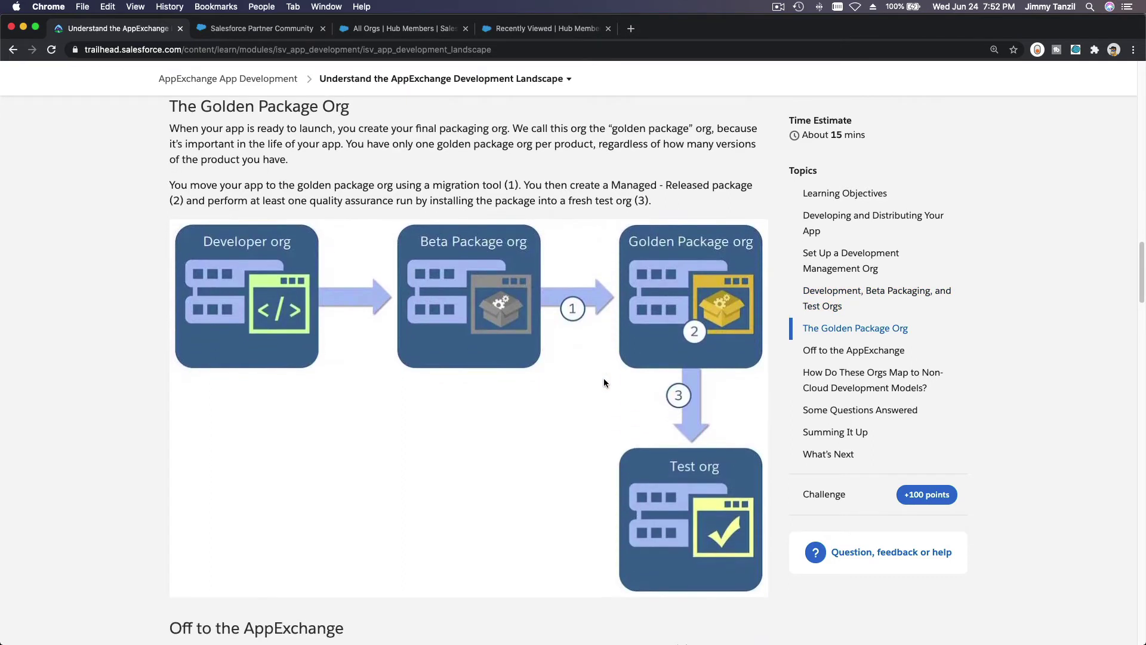
{"action": "scroll", "coordinate": [604, 383], "scroll_direction": "down", "scroll_amount": 10}
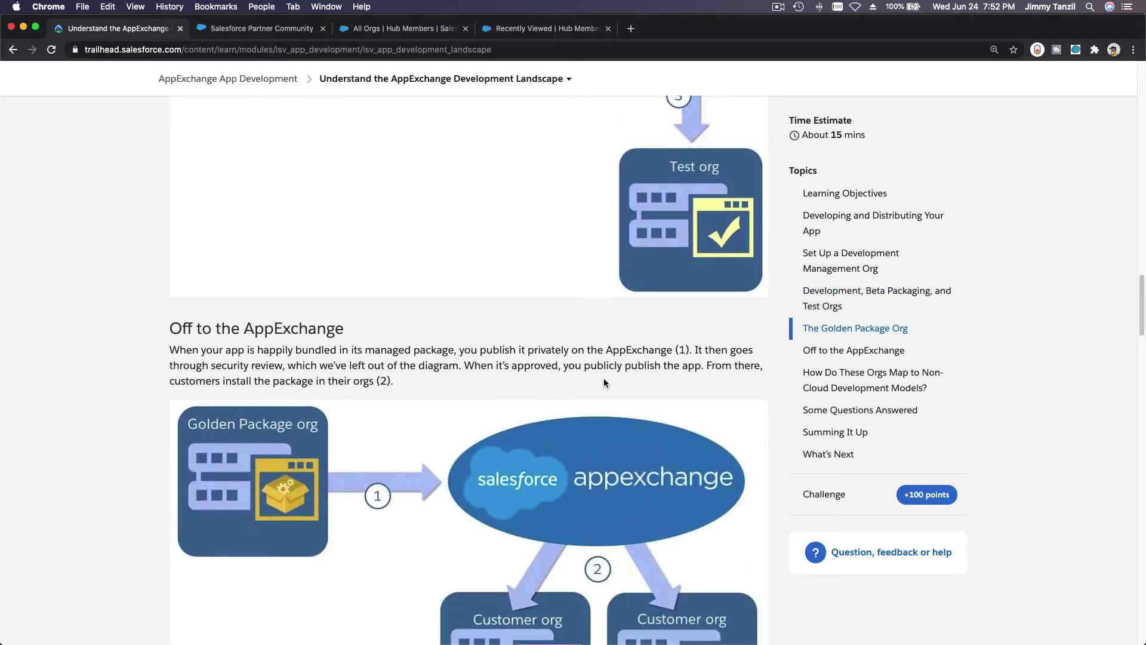
{"action": "scroll", "coordinate": [605, 383], "scroll_direction": "down", "scroll_amount": 12}
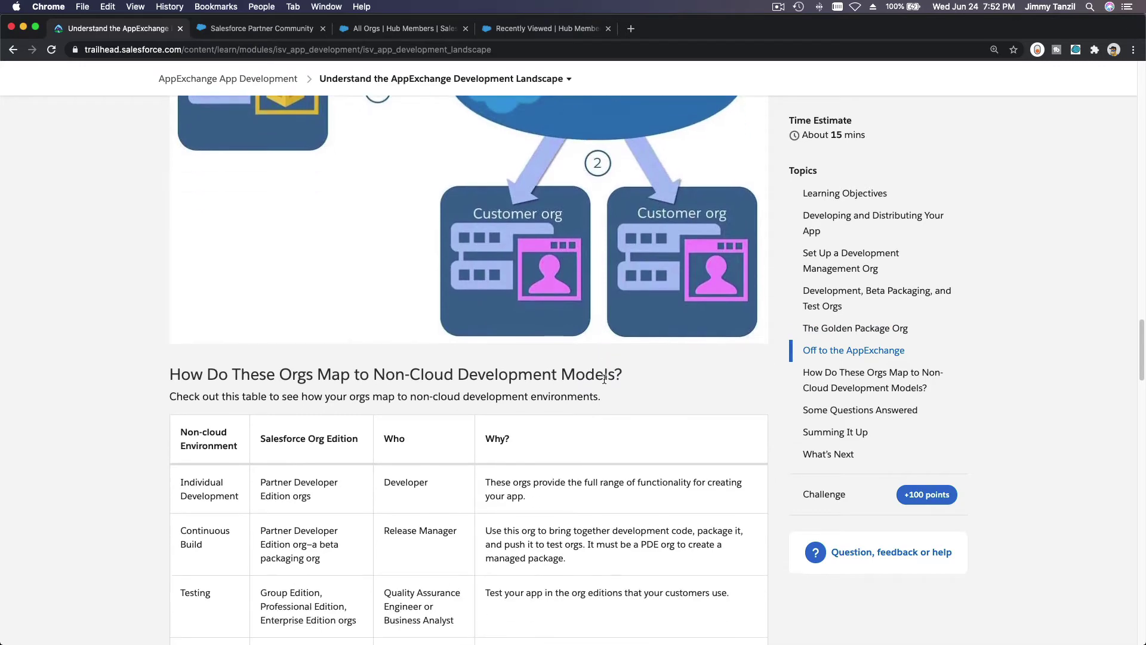
{"action": "scroll", "coordinate": [603, 379], "scroll_direction": "down", "scroll_amount": 14}
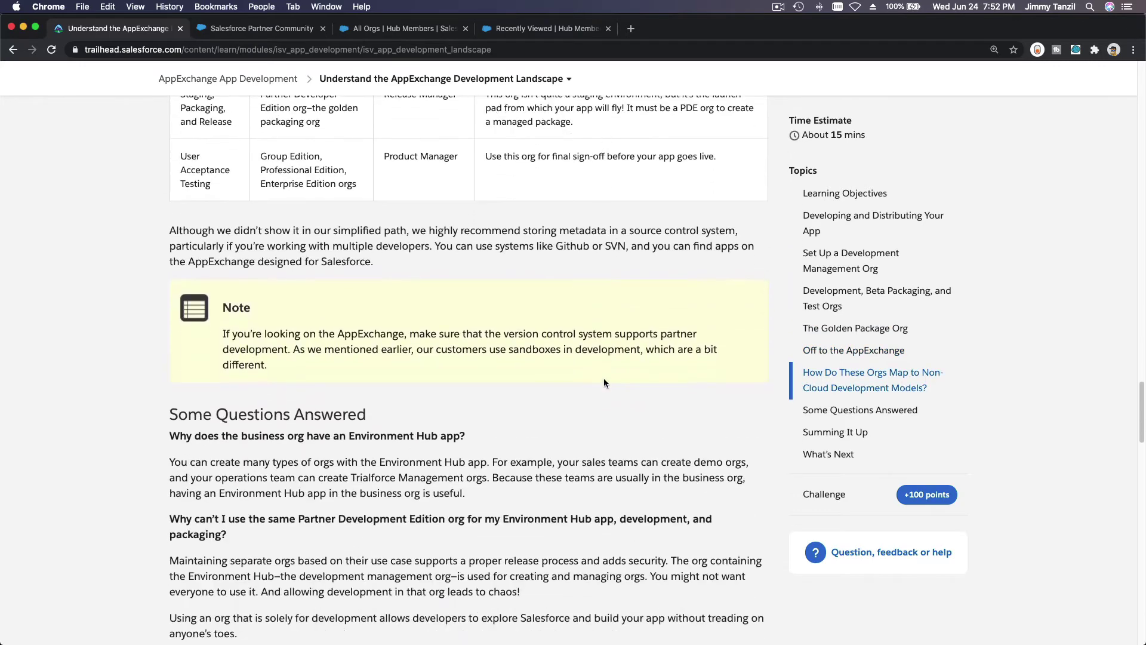
{"action": "scroll", "coordinate": [603, 378], "scroll_direction": "down", "scroll_amount": 6}
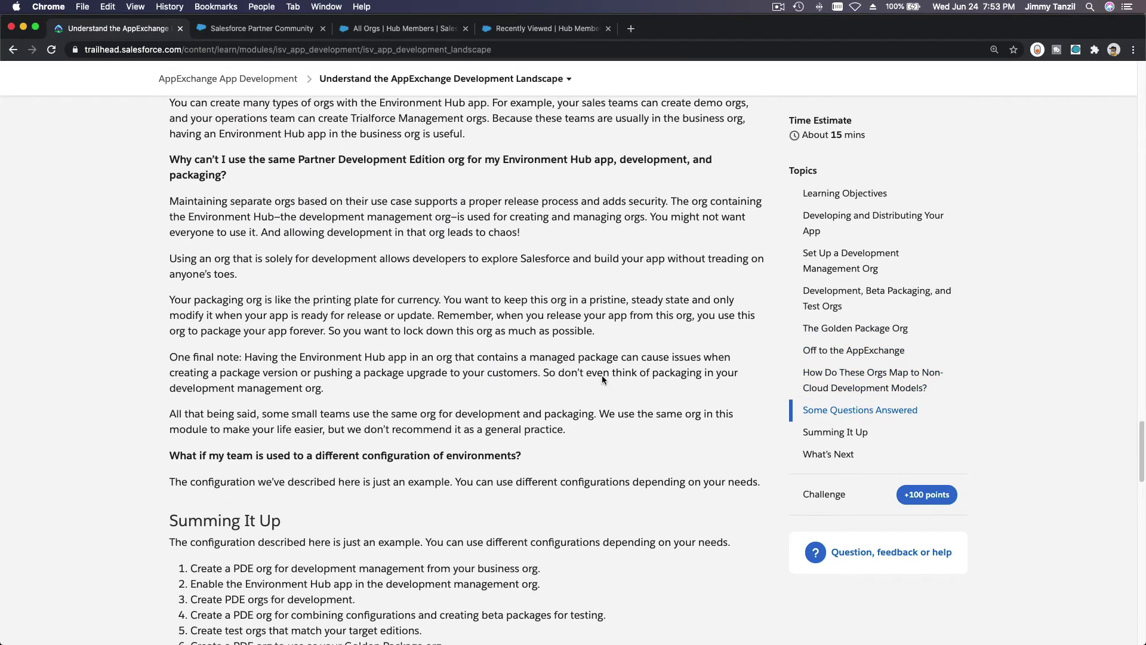
{"action": "scroll", "coordinate": [514, 293], "scroll_direction": "down", "scroll_amount": 5}
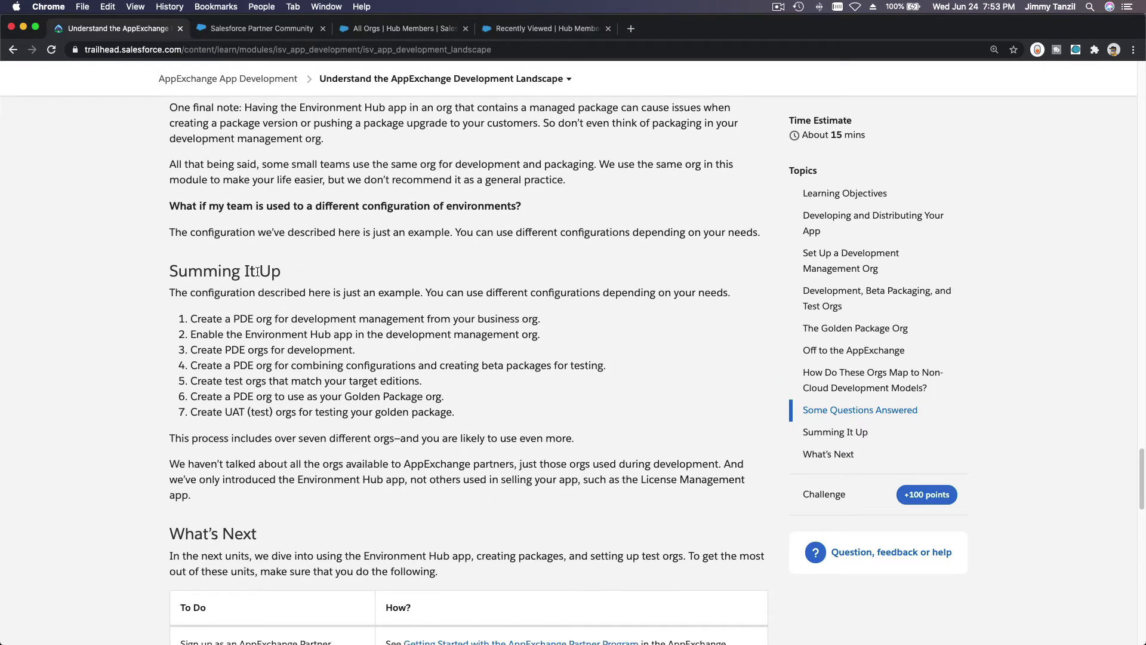
{"action": "triple_click", "coordinate": [257, 271]}
{"action": "left_click", "coordinate": [253, 310]}
Highlight step 1 on creating a PDE org, marking the words 'business org'.
{"action": "triple_click", "coordinate": [215, 317]}
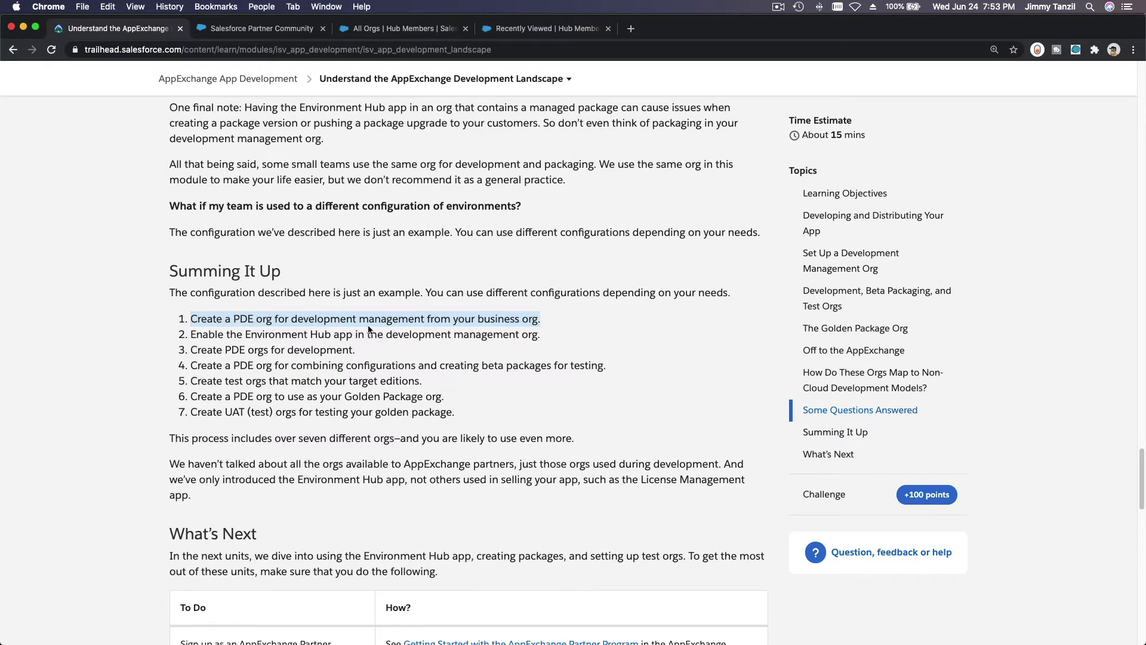
{"action": "left_click", "coordinate": [475, 322]}
{"action": "double_click", "coordinate": [478, 322]}
{"action": "left_click_drag", "start_coordinate": [512, 322], "coordinate": [534, 321]}
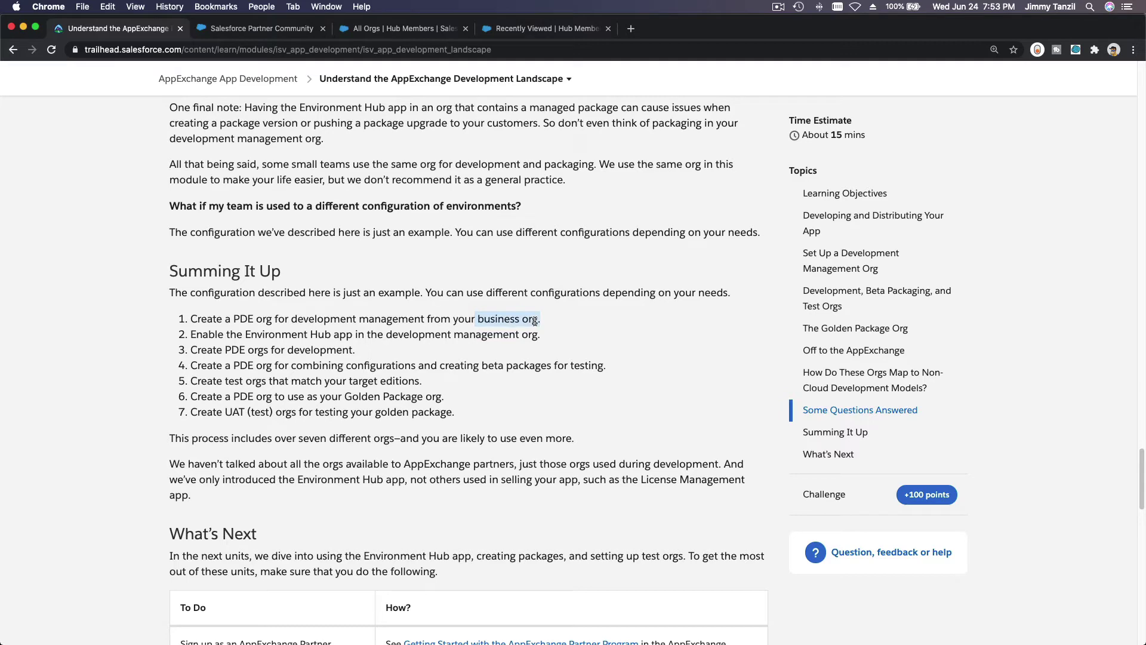
Cycle through the Environment Hub and Partner Community tabs back to the Trailhead article.
{"action": "left_click", "coordinate": [536, 31]}
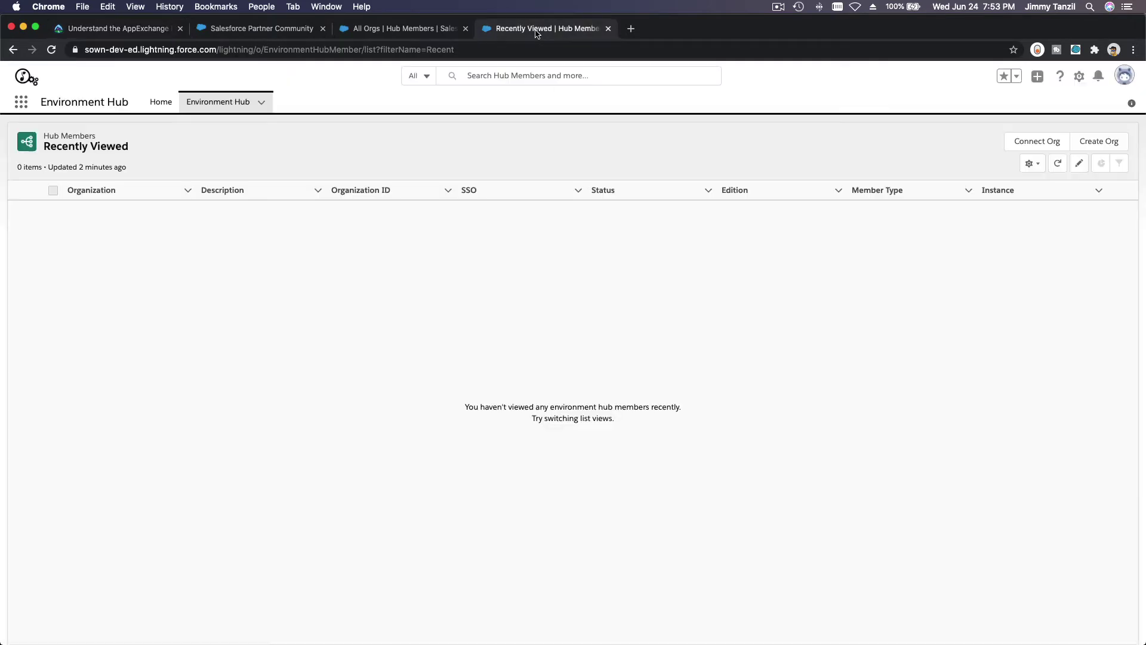
{"action": "left_click", "coordinate": [400, 30]}
{"action": "left_click", "coordinate": [238, 34]}
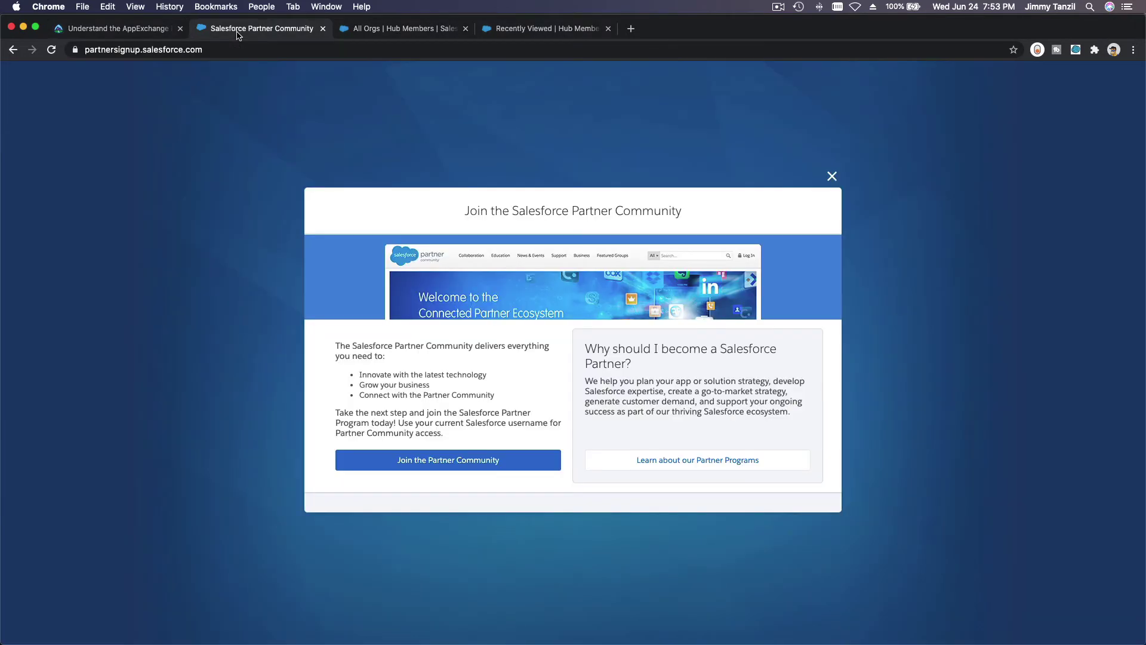
{"action": "left_click", "coordinate": [109, 30]}
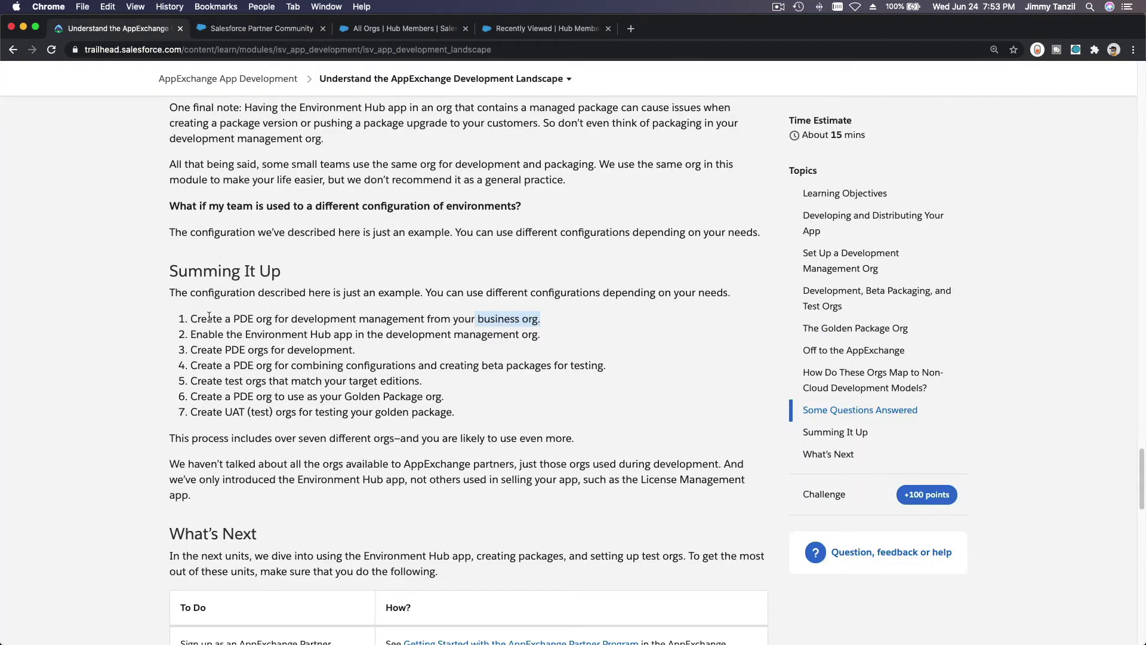
Highlight summary steps 1-3: PDE business org, enabling Environment Hub, PDE development orgs.
{"action": "left_click_drag", "start_coordinate": [191, 318], "coordinate": [257, 317]}
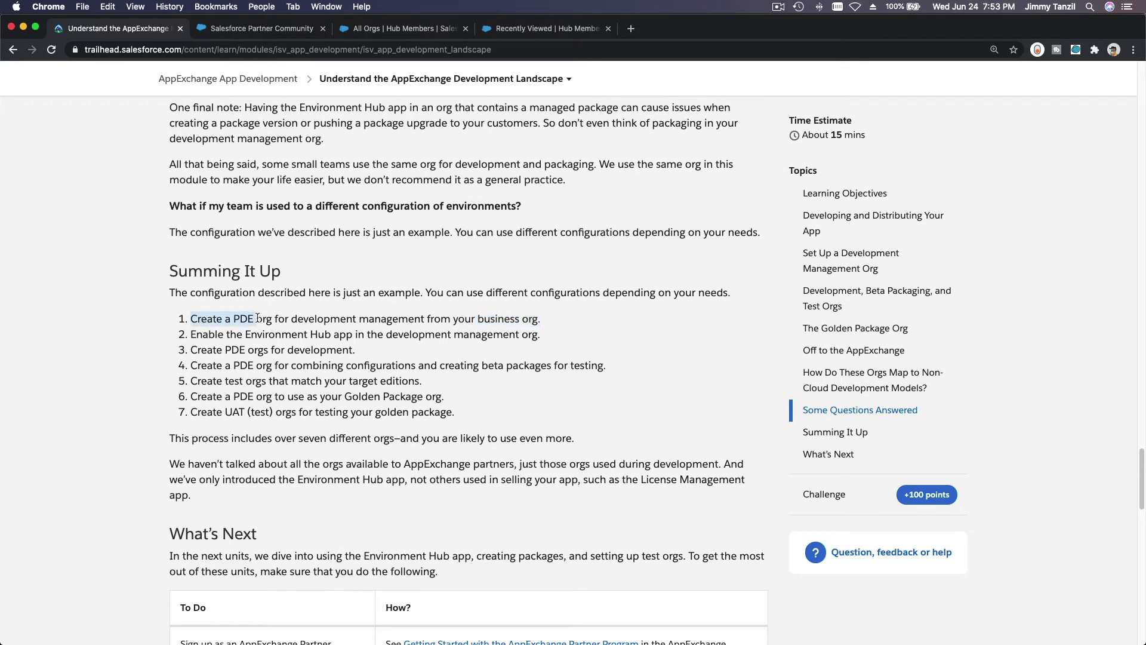
{"action": "double_click", "coordinate": [499, 320]}
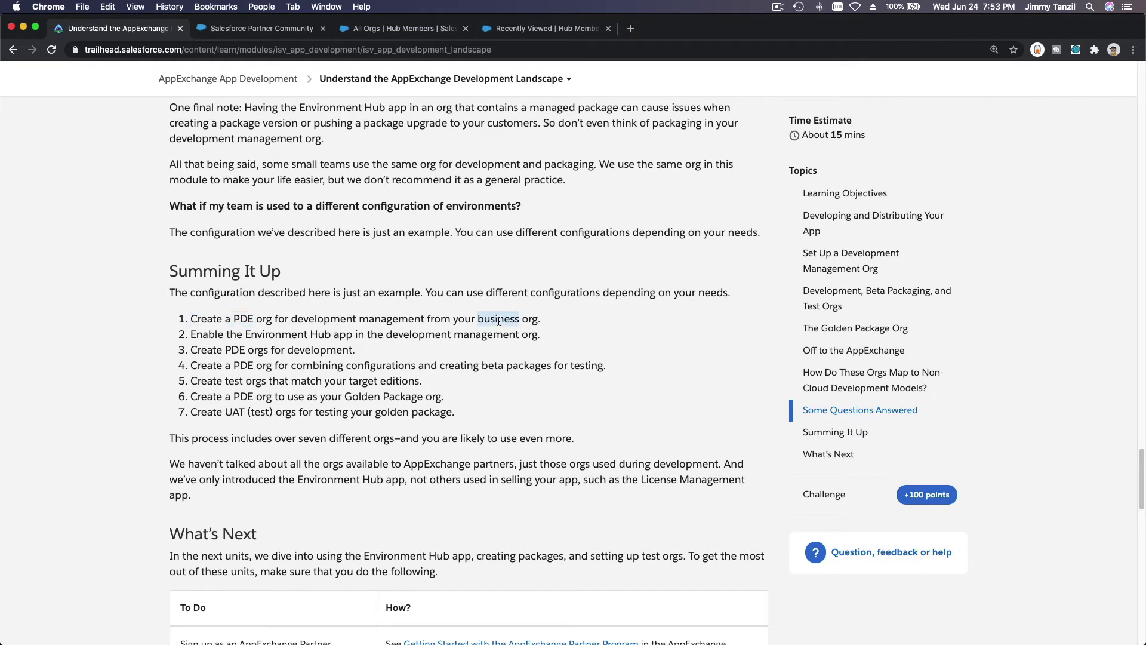
{"action": "triple_click", "coordinate": [280, 319]}
{"action": "triple_click", "coordinate": [271, 336]}
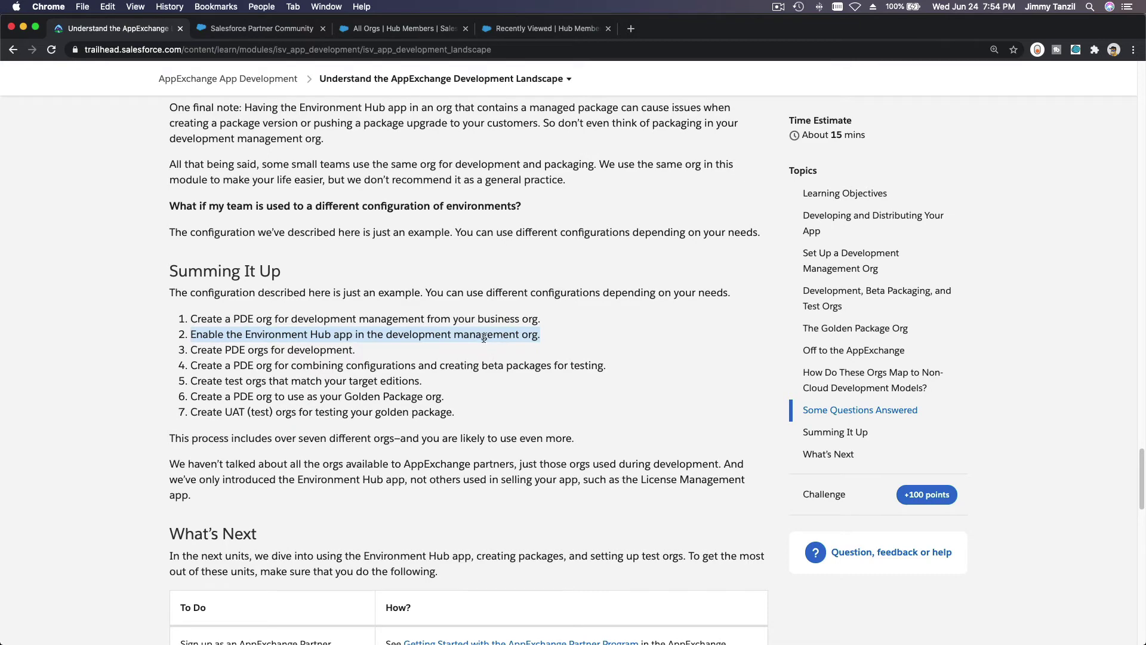
{"action": "left_click", "coordinate": [518, 29]}
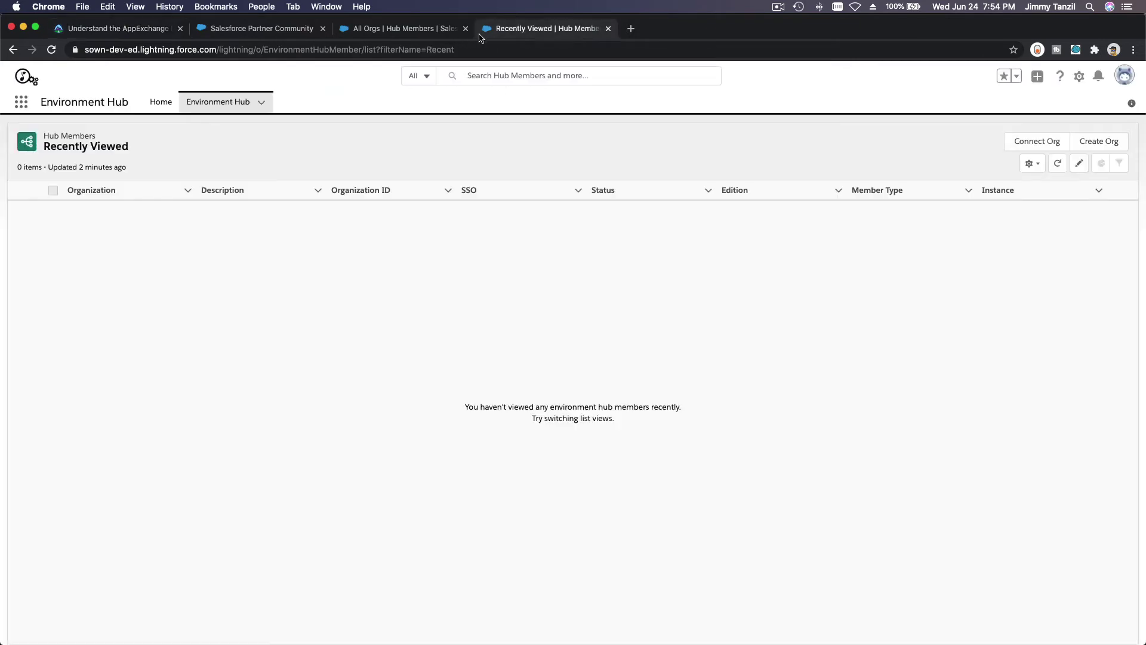
{"action": "left_click", "coordinate": [140, 28]}
{"action": "triple_click", "coordinate": [253, 350]}
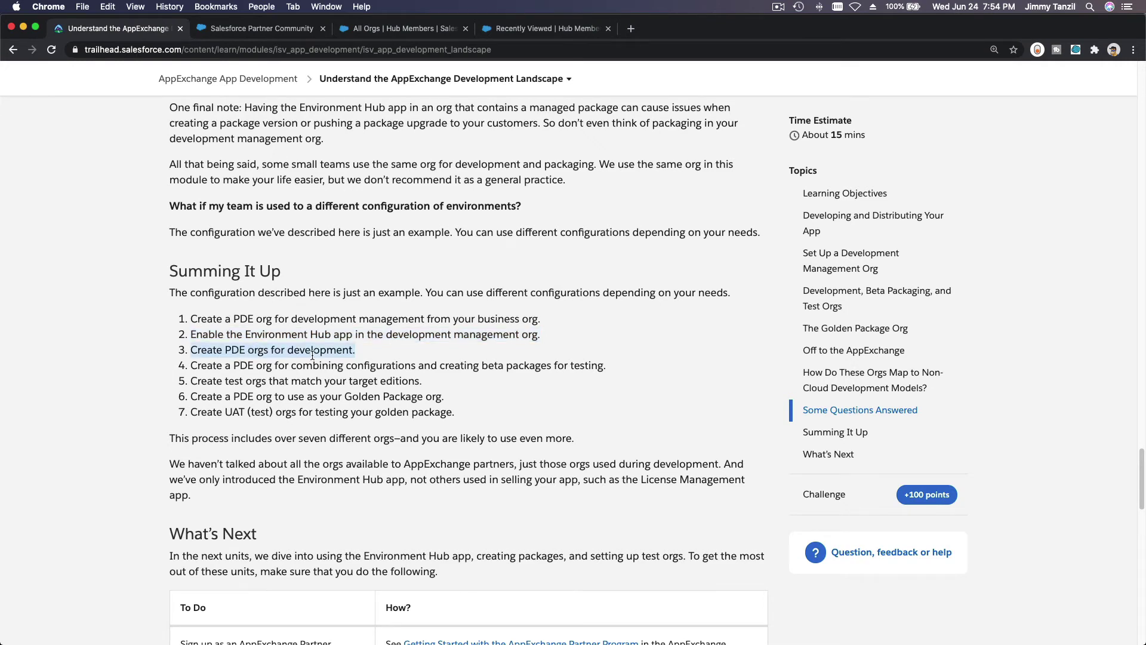
Open the Connect an Org dialog from the Recently Viewed hub members list.
{"action": "left_click", "coordinate": [548, 30]}
{"action": "left_click", "coordinate": [422, 30]}
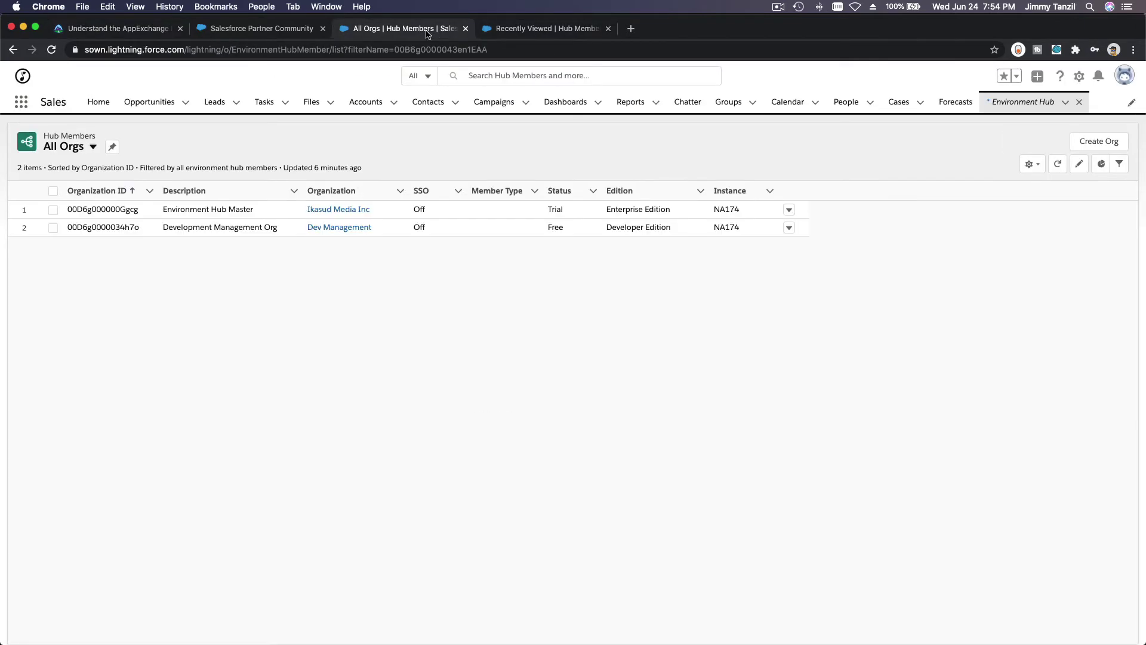
{"action": "left_click", "coordinate": [514, 30]}
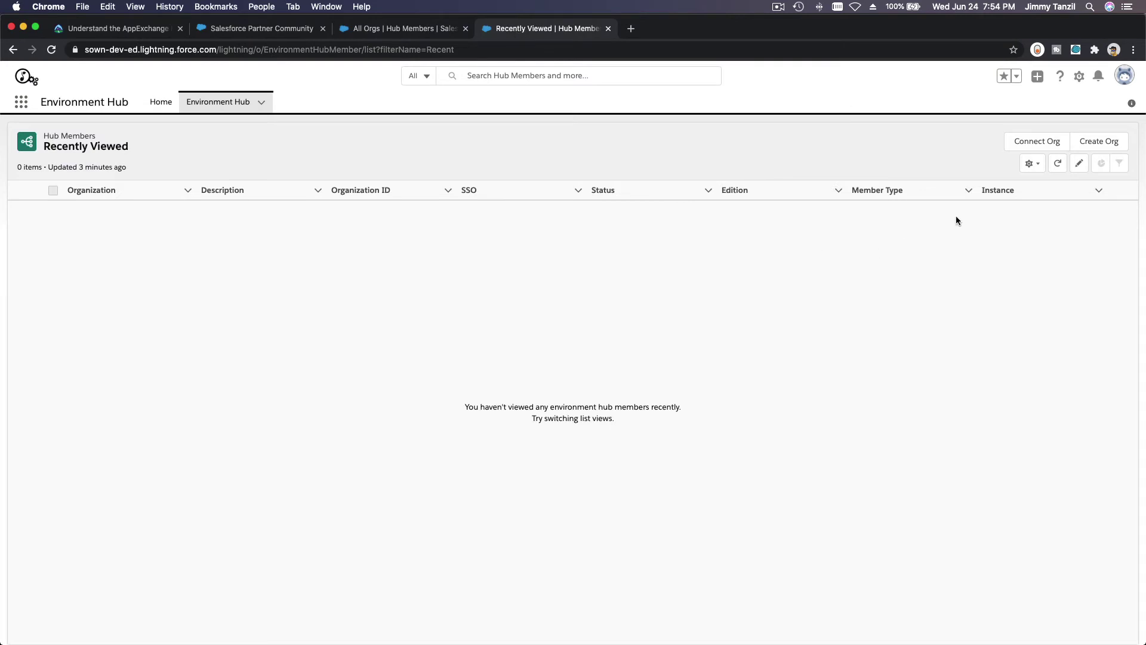
{"action": "left_click", "coordinate": [1033, 144]}
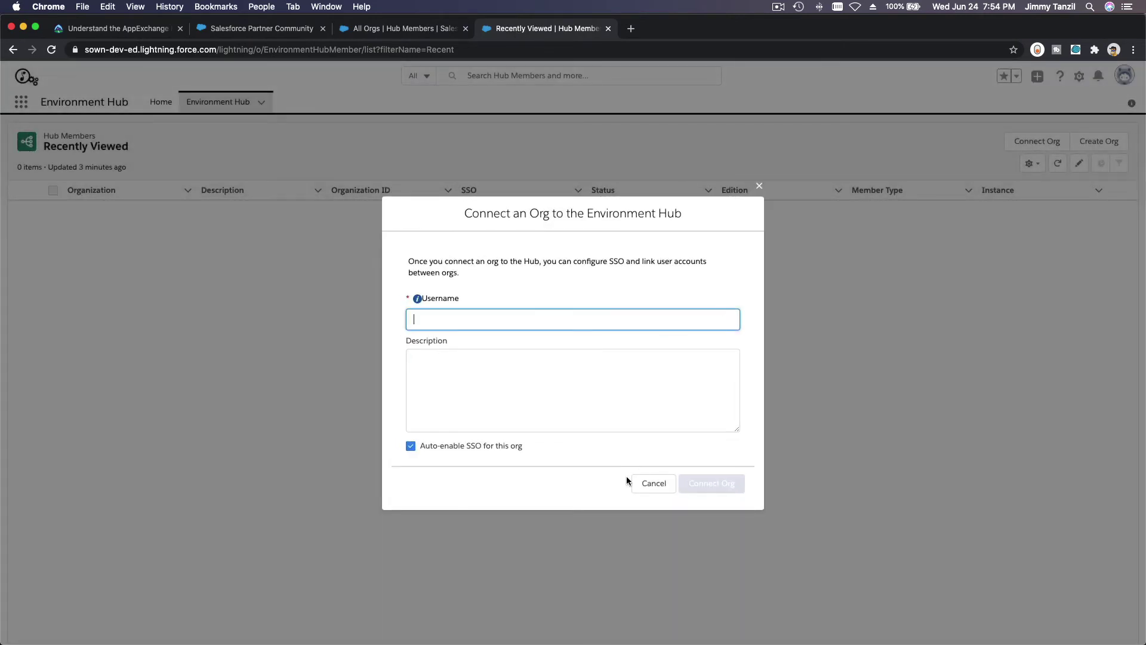
Swap Connect Org for a new Create Org form with purpose Development.
{"action": "left_click", "coordinate": [652, 478]}
{"action": "left_click", "coordinate": [1096, 143]}
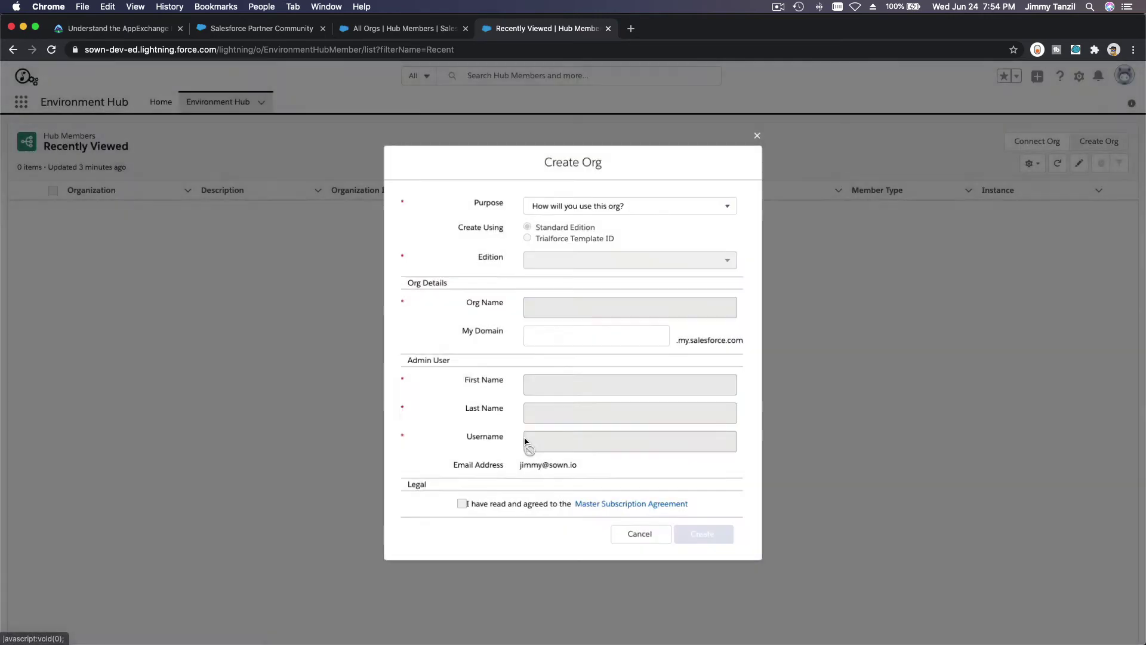
{"action": "left_click", "coordinate": [569, 204]}
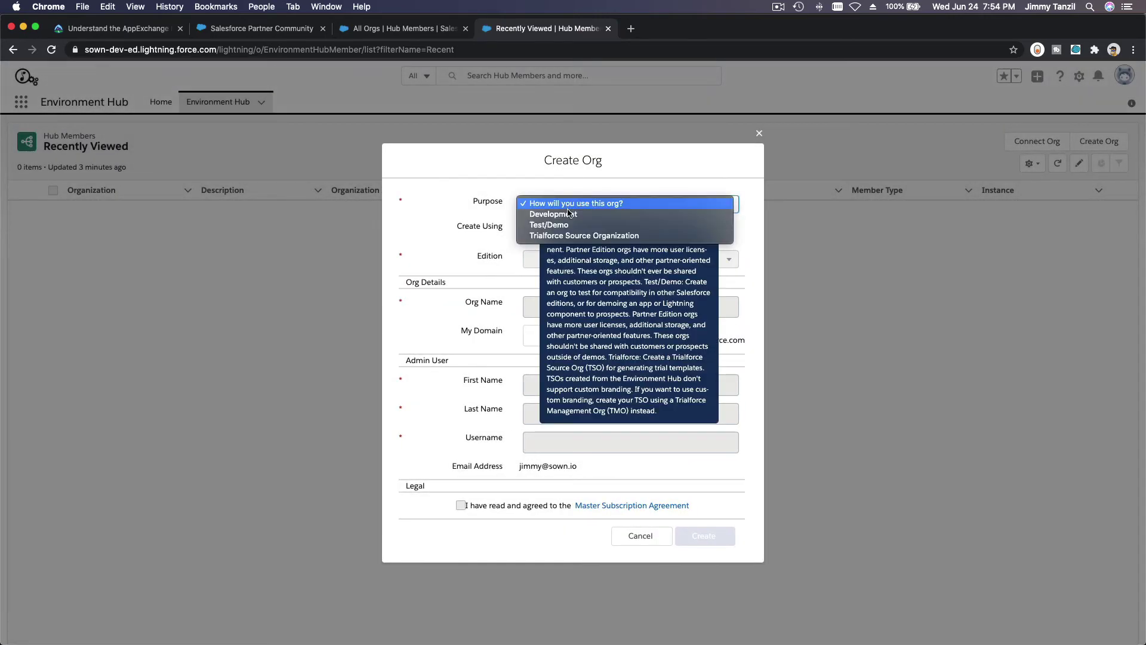
{"action": "left_click", "coordinate": [569, 214]}
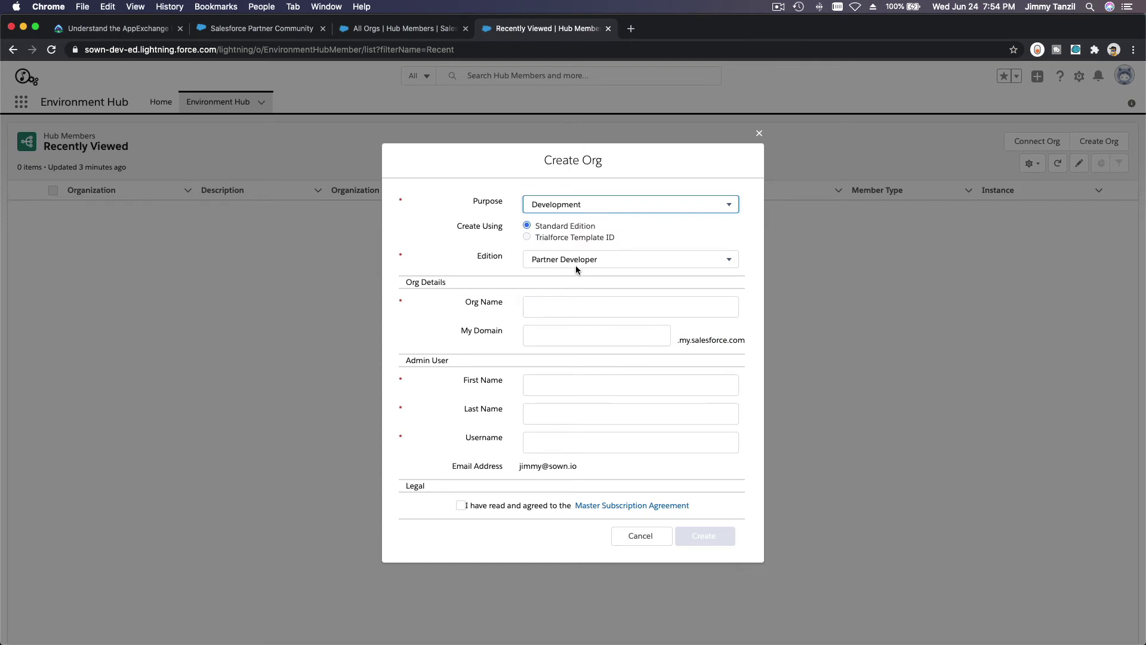
Enter Org Name SownDev1 and My Domain sowndev1.
{"action": "left_click", "coordinate": [573, 304]}
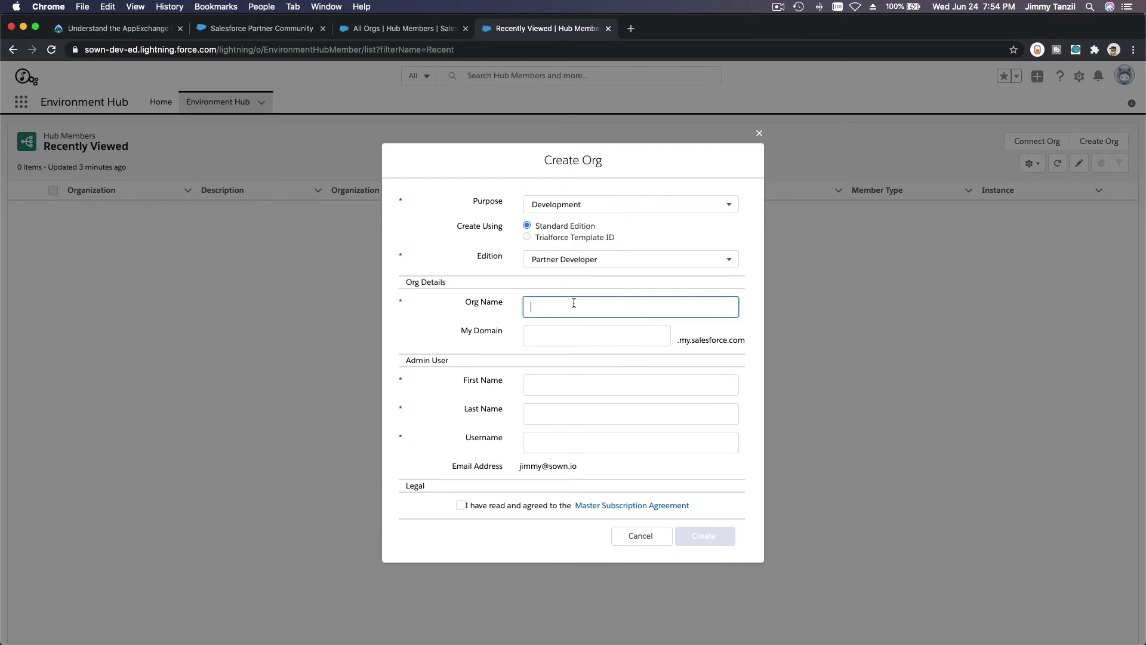
{"action": "type", "text": "s"}
{"action": "key", "text": "BackSpace"}
{"action": "type", "text": "SownDev1"}
{"action": "left_click", "coordinate": [596, 336]}
{"action": "type", "text": "sown"}
{"action": "type", "text": "v1"}
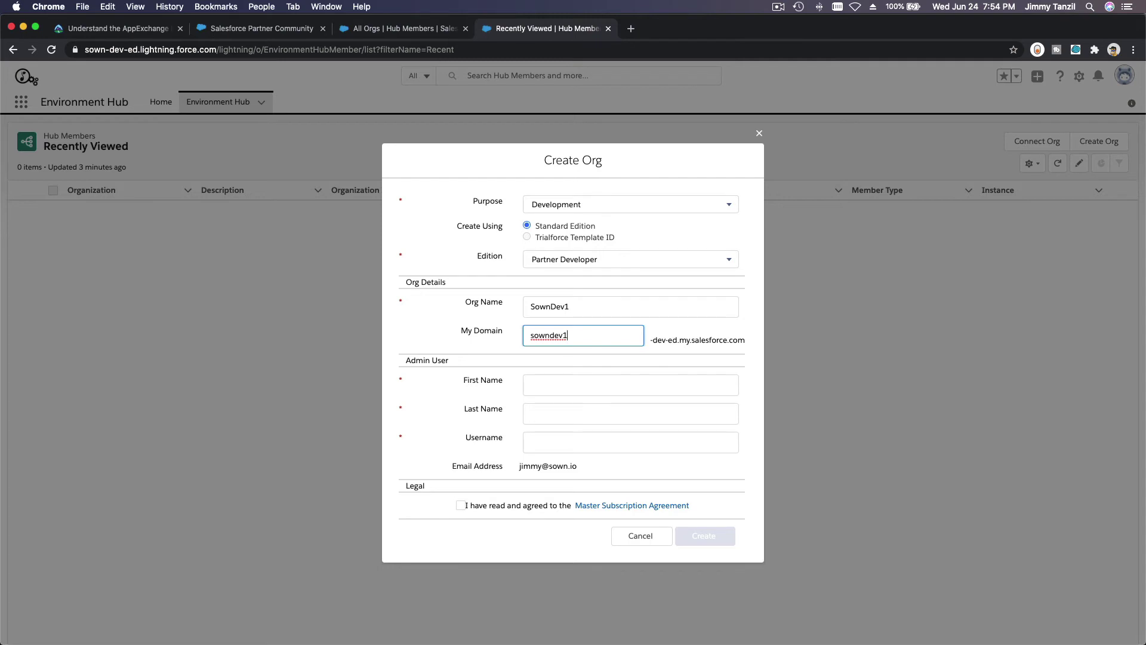
{"action": "left_click", "coordinate": [630, 385]}
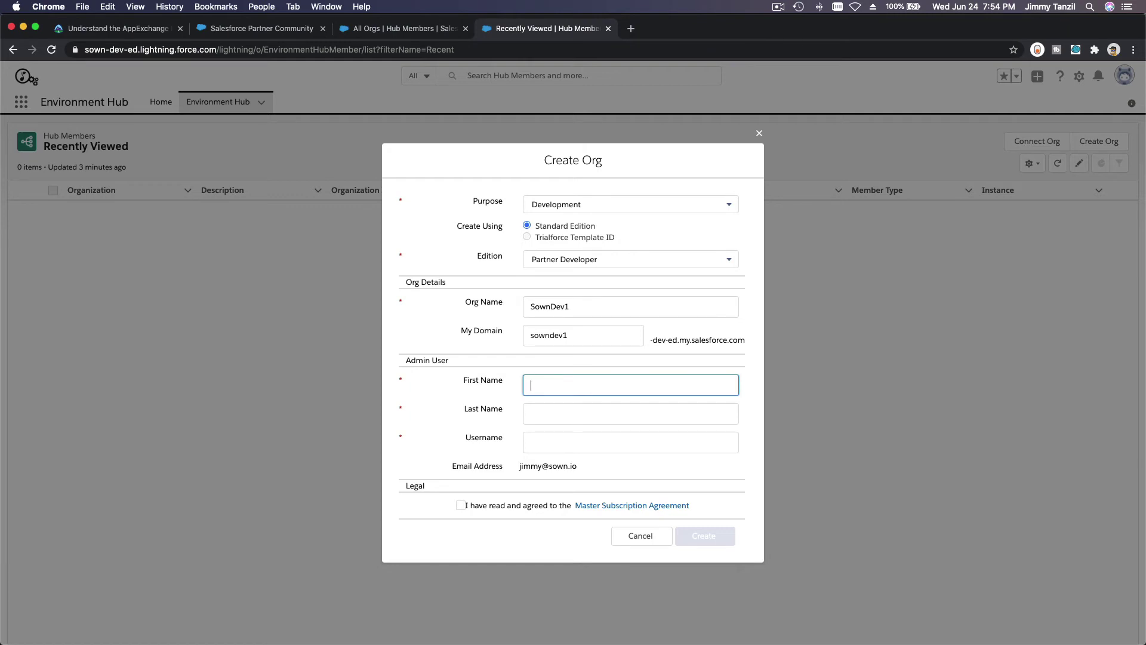
Correct the My Domain value for the SownDev1 org after stray characters.
{"action": "left_click", "coordinate": [611, 332]}
{"action": "type", "text": "]"}
{"action": "key", "text": "BackSpace"}
{"action": "key", "text": "BackSpace"}
{"action": "key", "text": "BackSpace"}
{"action": "key", "text": "BackSpace"}
{"action": "key", "text": "BackSpace"}
{"action": "key", "text": "BackSpace"}
{"action": "key", "text": "BackSpace"}
{"action": "key", "text": "BackSpace"}
{"action": "key", "text": "BackSpace"}
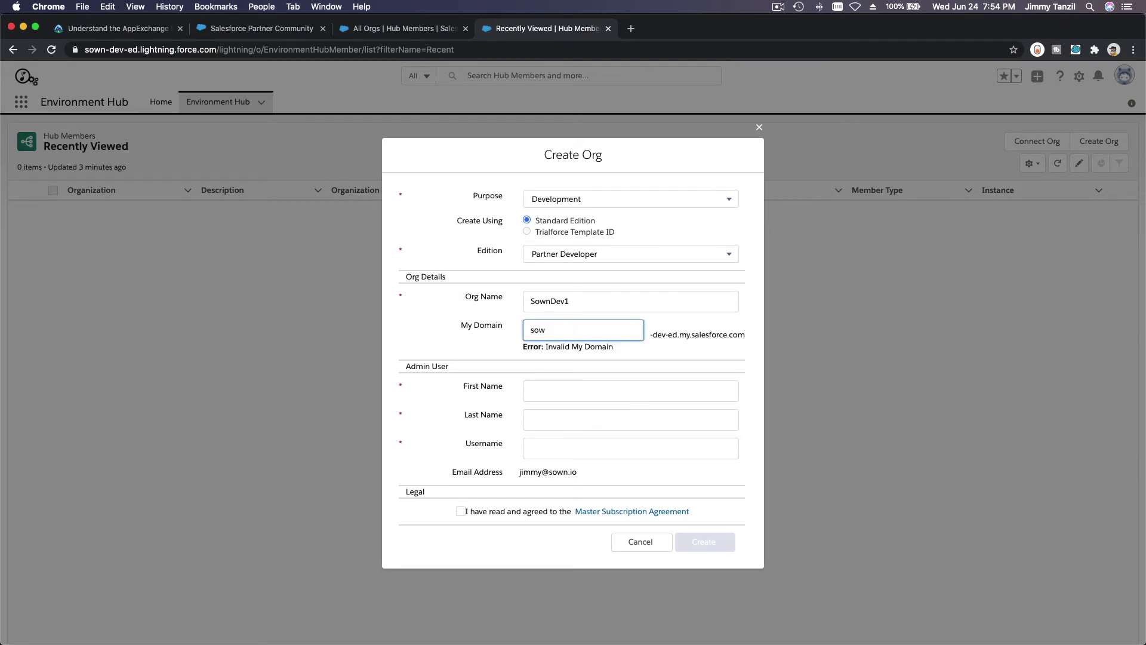
{"action": "type", "text": "1"}
{"action": "key", "text": "BackSpace"}
{"action": "type", "text": "2"}
{"action": "key", "text": "BackSpace"}
{"action": "type", "text": "sown"}
{"action": "type", "text": "dev`1"}
Enter the admin's first name, last name and username, accept the agreement and submit.
{"action": "left_click", "coordinate": [630, 385]}
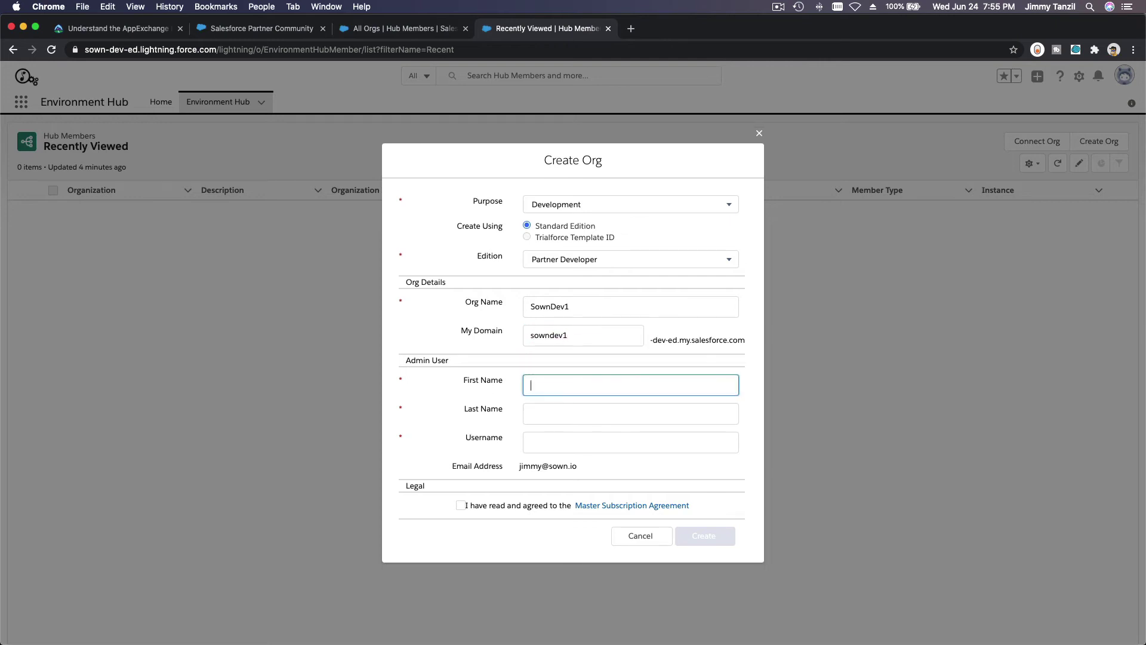
{"action": "key", "text": "Tab"}
{"action": "key", "text": "Tab"}
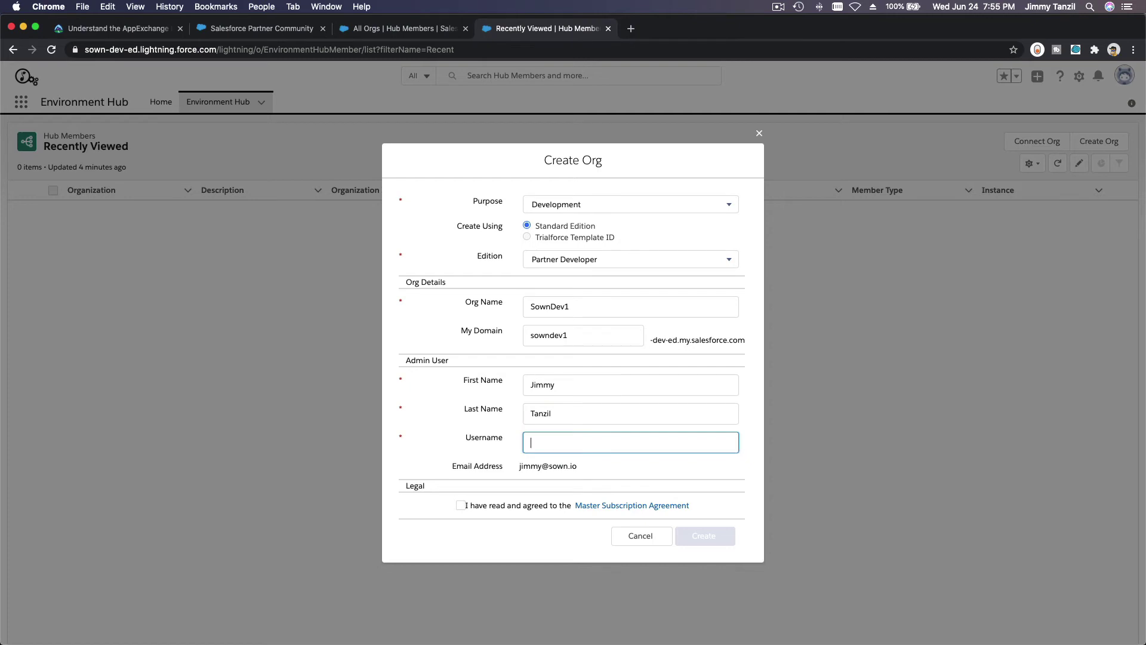
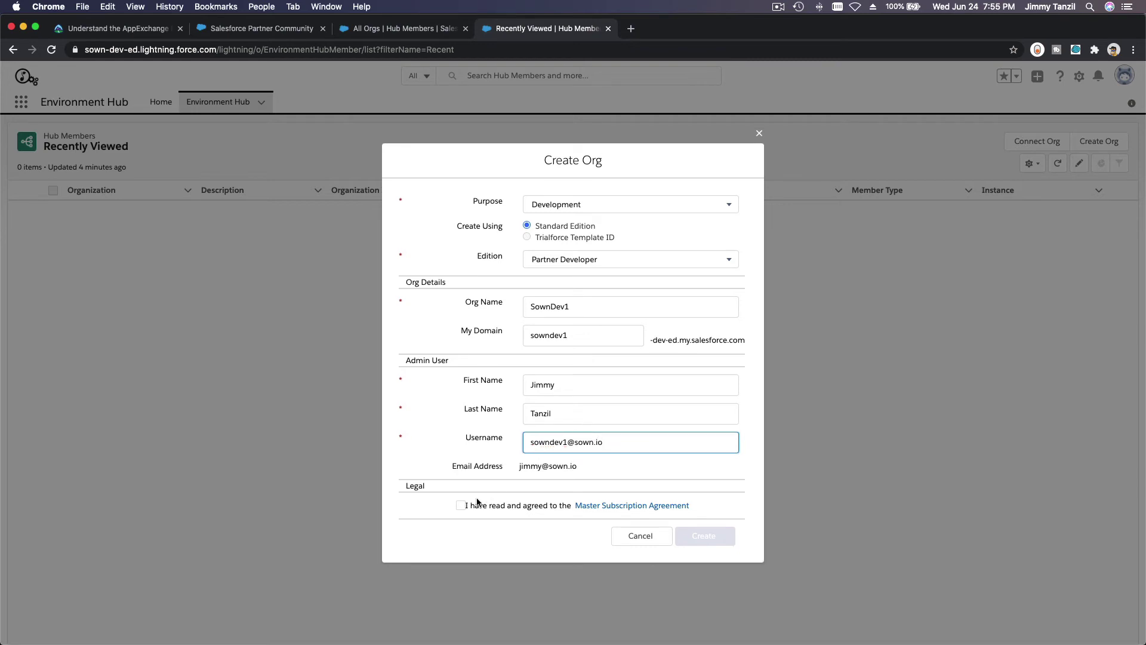
{"action": "left_click", "coordinate": [461, 506]}
{"action": "left_click", "coordinate": [710, 536]}
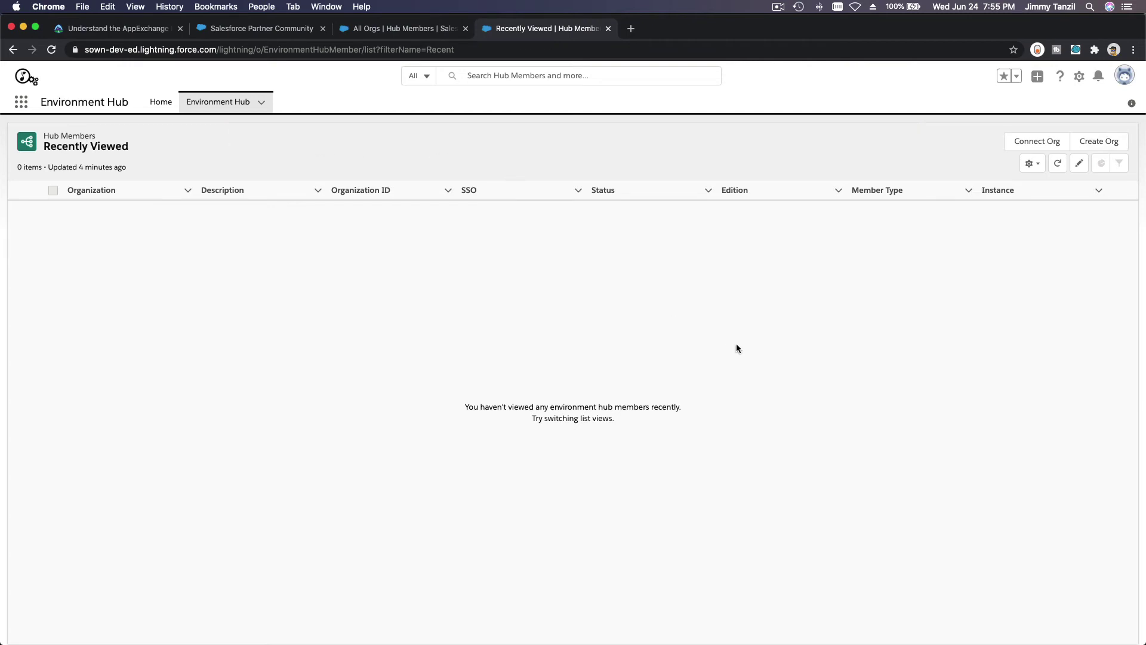
Reload Hub Members, then scroll the AppExchange article to Some Questions Answered.
{"action": "left_click", "coordinate": [52, 48]}
{"action": "left_click", "coordinate": [119, 28]}
{"action": "left_click", "coordinate": [526, 311]}
{"action": "scroll", "coordinate": [526, 311], "scroll_direction": "down", "scroll_amount": 3}
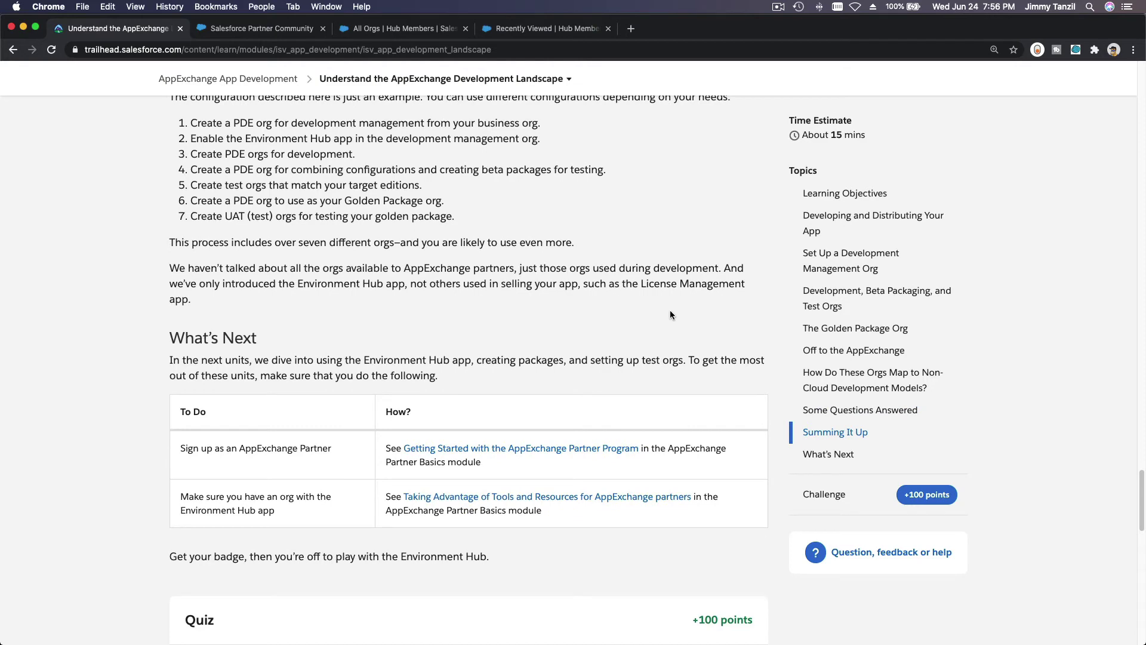
{"action": "scroll", "coordinate": [670, 311], "scroll_direction": "down", "scroll_amount": 1}
{"action": "scroll", "coordinate": [751, 343], "scroll_direction": "down", "scroll_amount": 1}
{"action": "scroll", "coordinate": [750, 343], "scroll_direction": "up", "scroll_amount": 6}
{"action": "scroll", "coordinate": [751, 342], "scroll_direction": "up", "scroll_amount": 5}
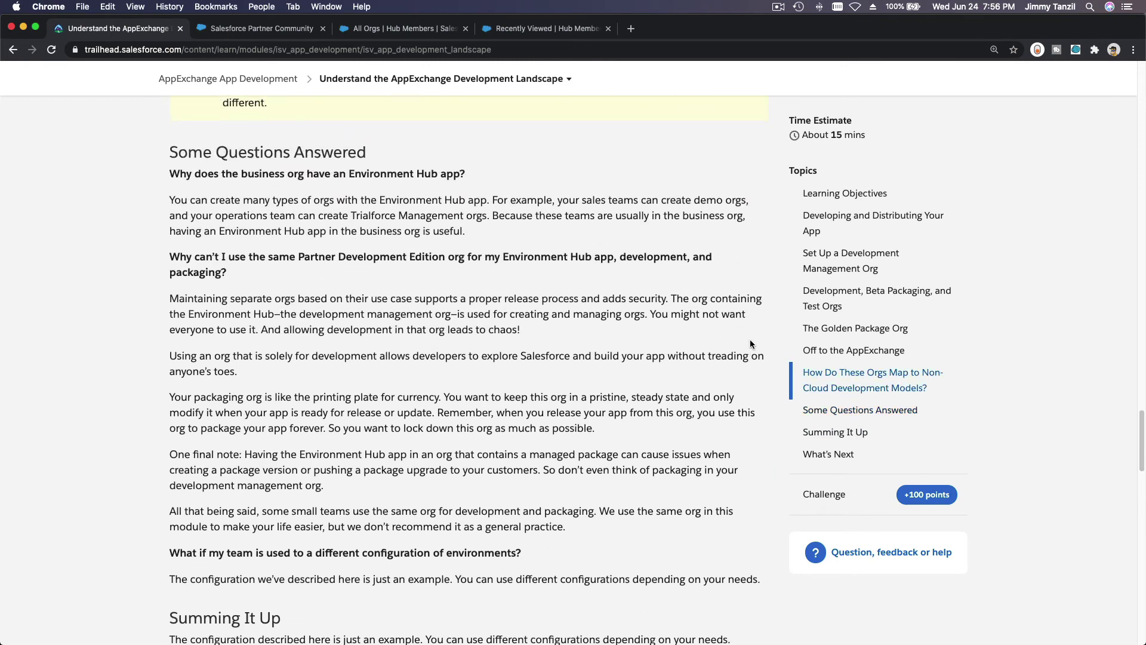